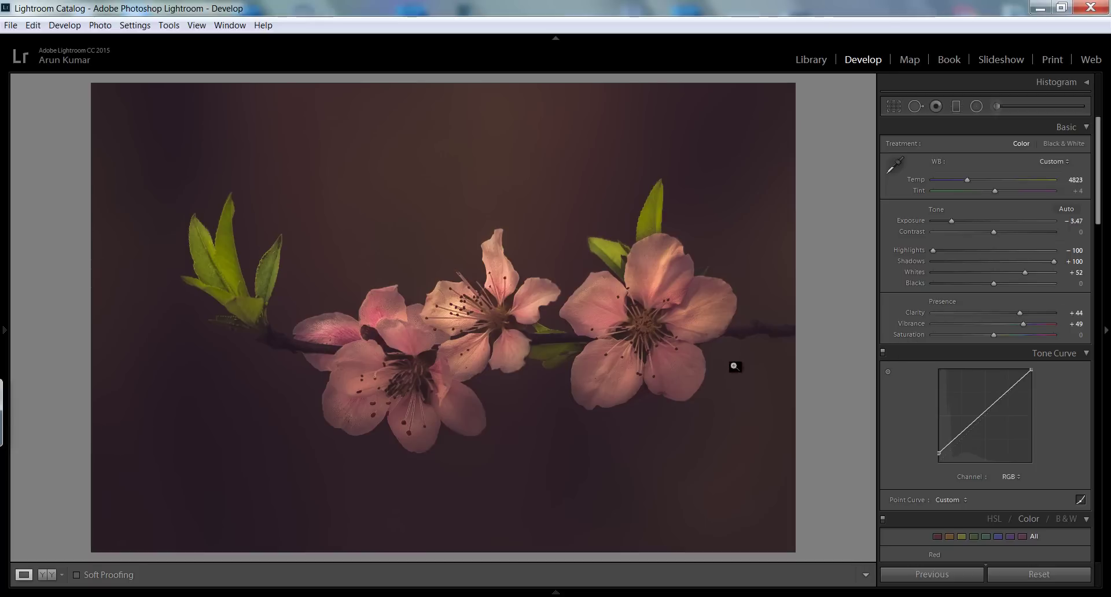
# Return from the side-by-side comparison to a single view of the blossom photo and preview the unedited original
pyautogui.click(48, 574)
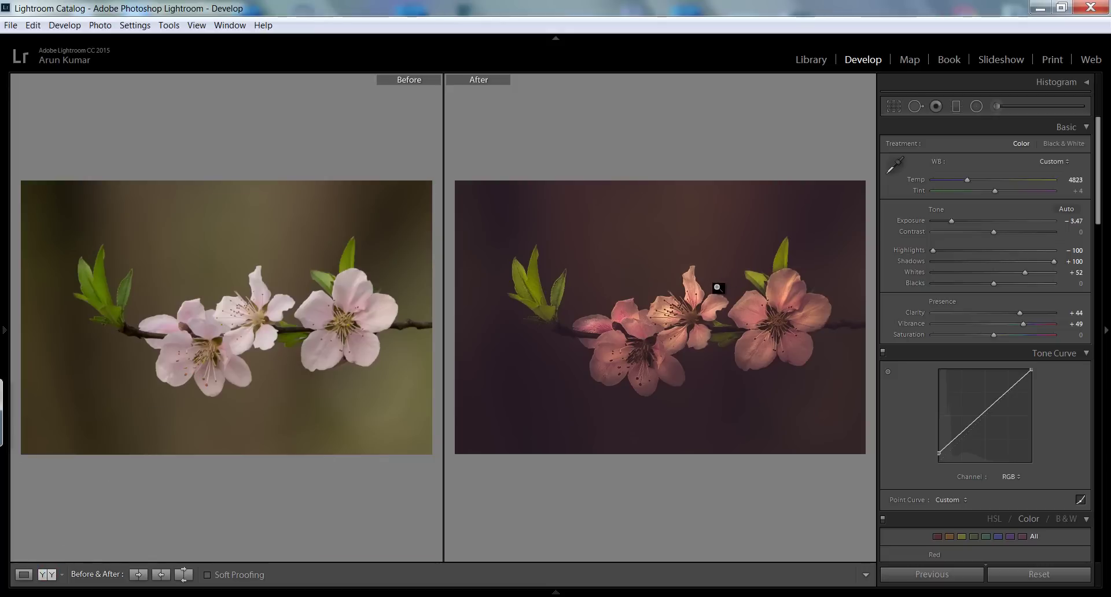
pyautogui.click(24, 575)
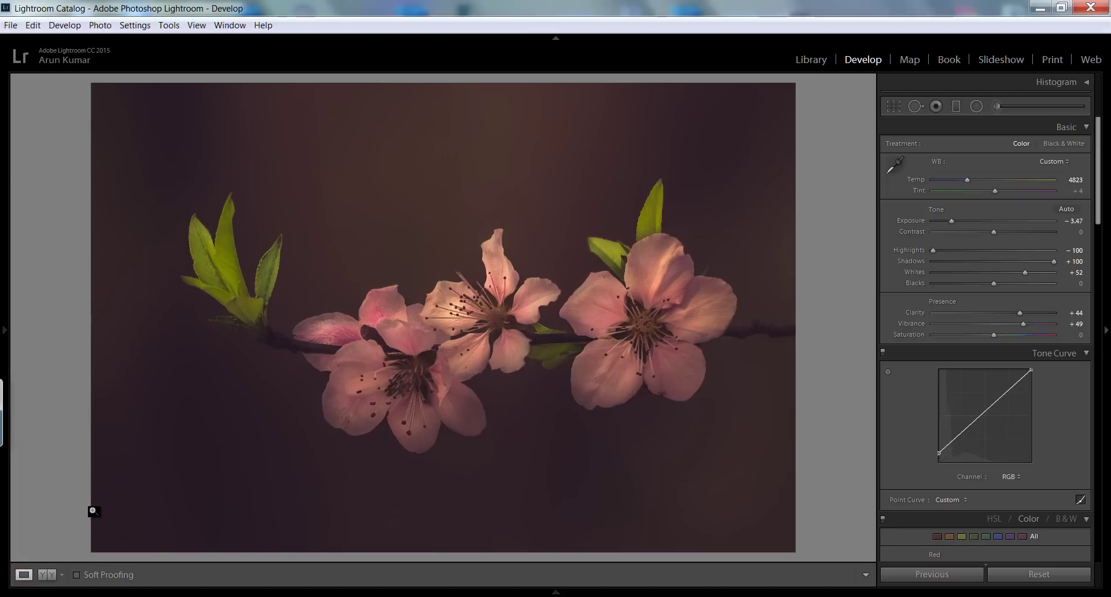
pyautogui.press('\\')
pyautogui.press('\\')
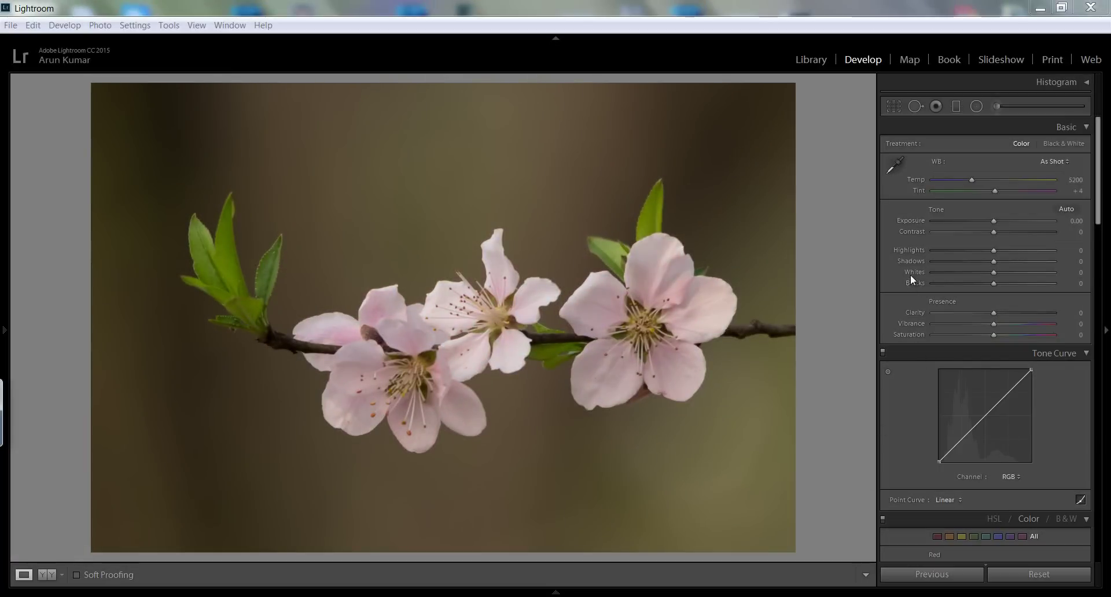
# Set Highlights −100, Shadows +100, Whites +44, Clarity +44, Vibrance +49, Temp 4823 and Exposure −2.23
pyautogui.moveTo(994, 250); pyautogui.dragTo(927, 255)
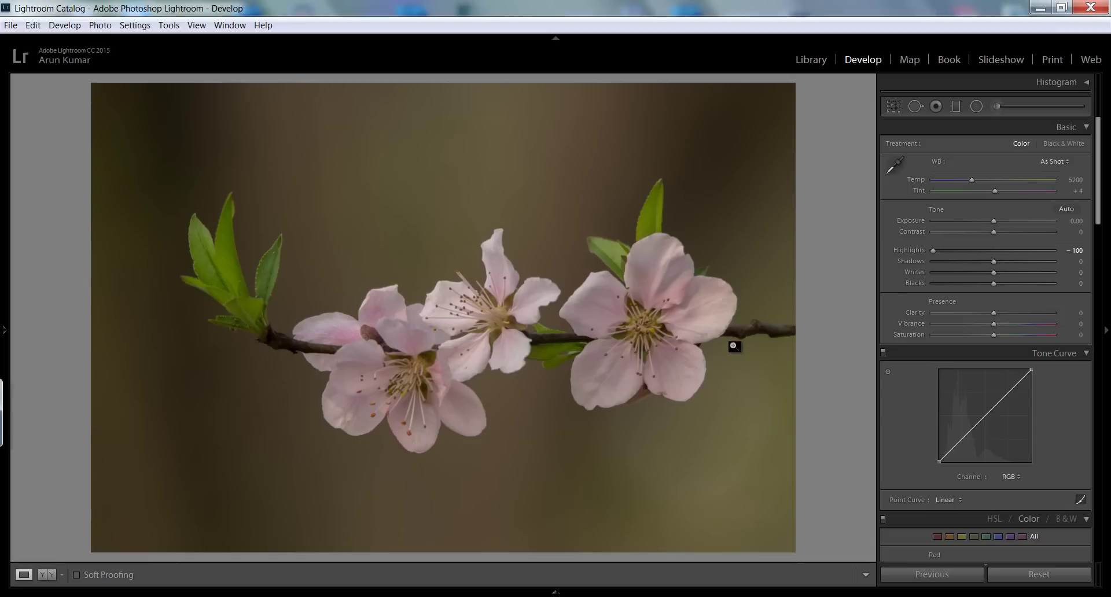
pyautogui.moveTo(994, 261); pyautogui.dragTo(1056, 263)
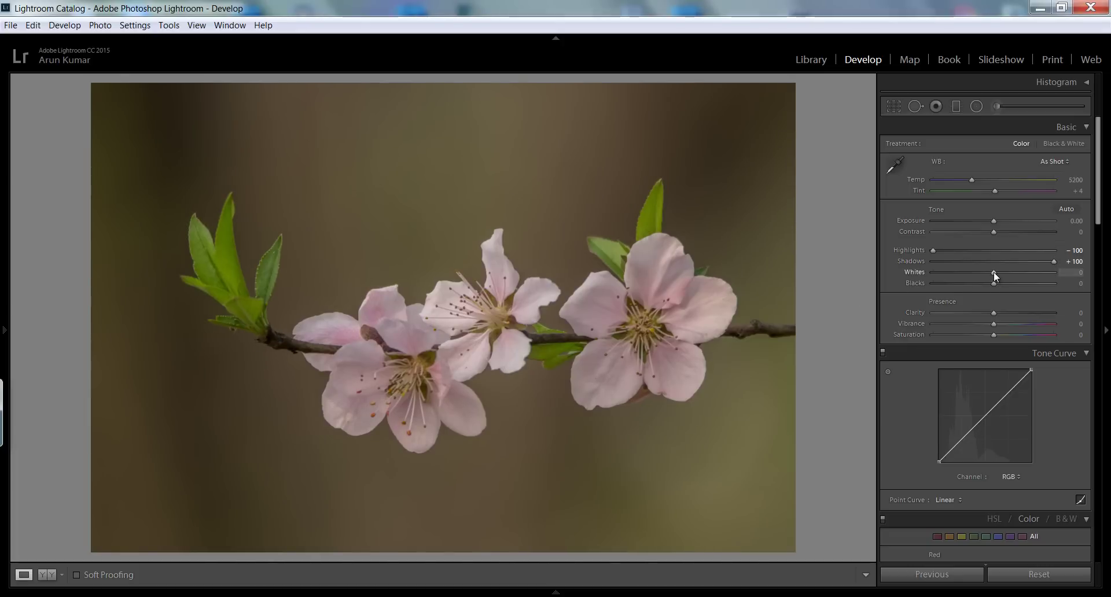
pyautogui.moveTo(995, 272); pyautogui.dragTo(1020, 277)
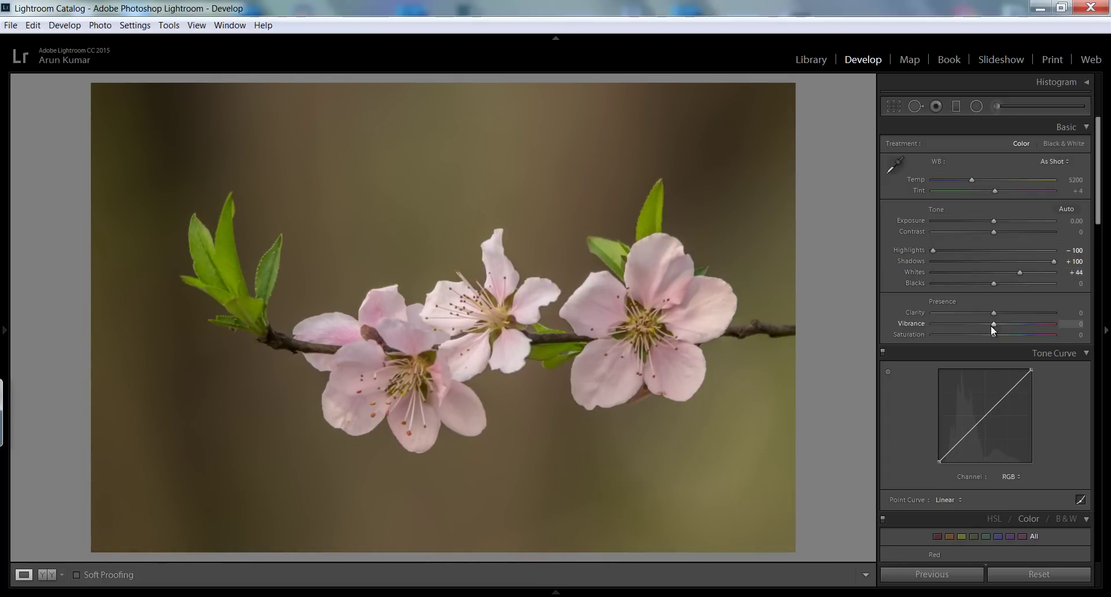
pyautogui.moveTo(993, 313); pyautogui.dragTo(1013, 317)
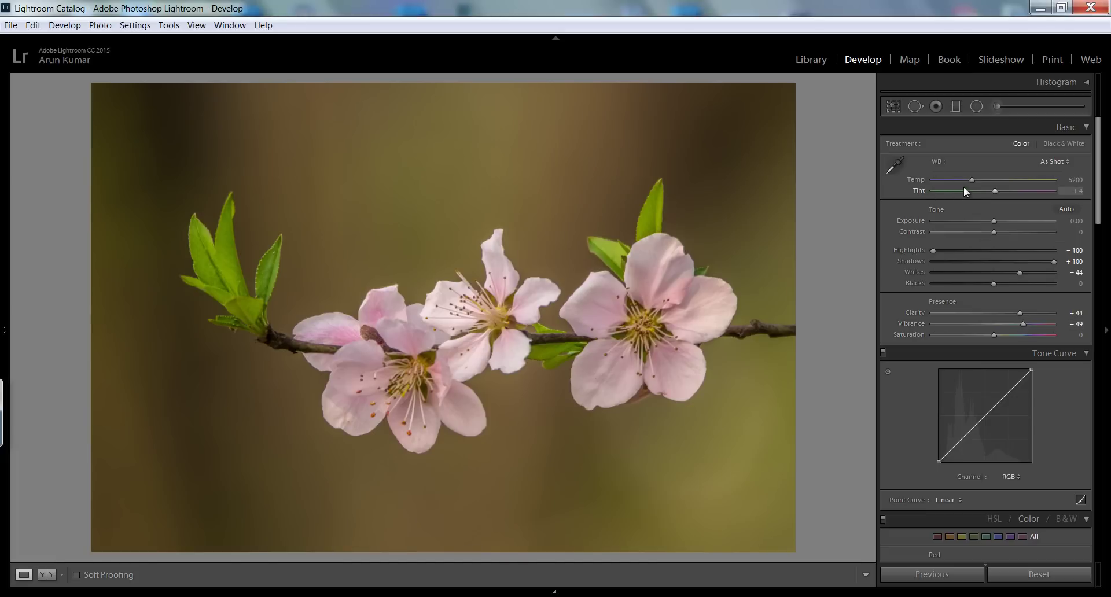
pyautogui.moveTo(971, 179); pyautogui.dragTo(967, 182)
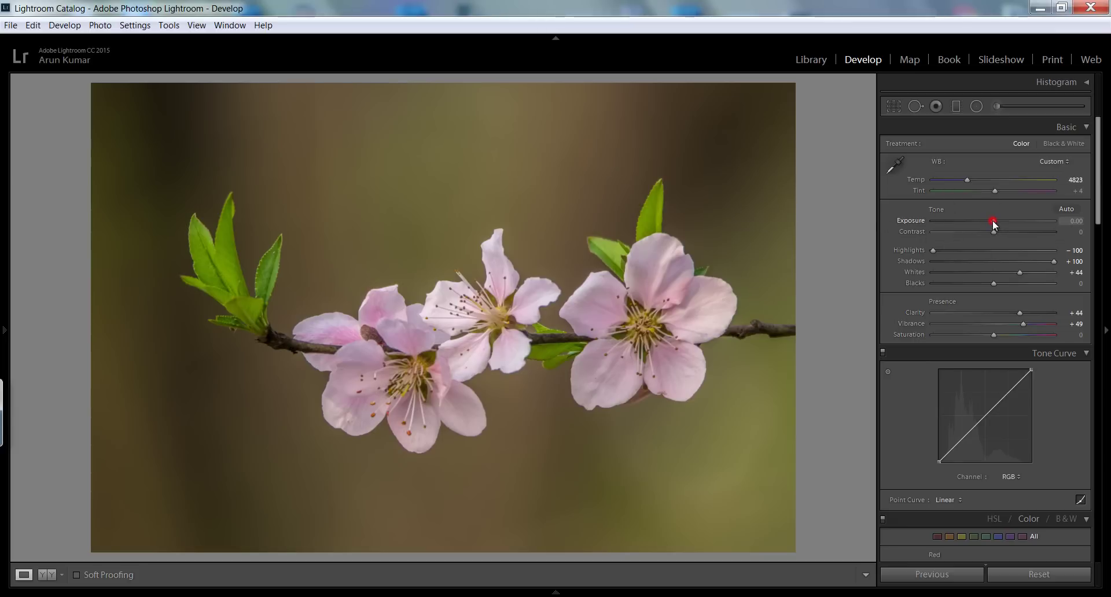
pyautogui.moveTo(992, 221); pyautogui.dragTo(966, 221)
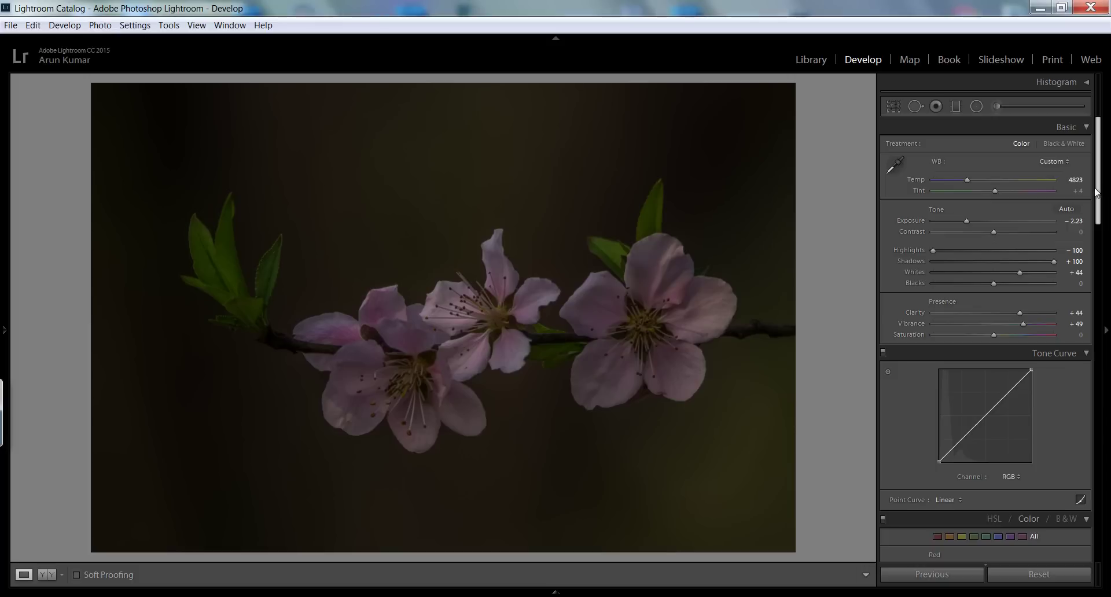
pyautogui.moveTo(1094, 211); pyautogui.dragTo(1095, 238)
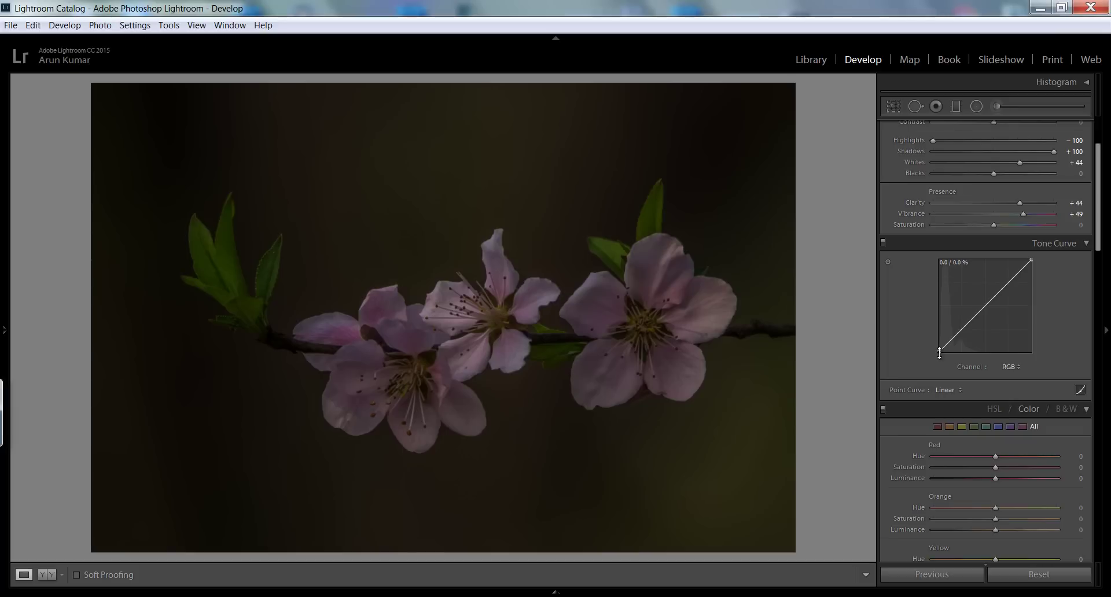
# Lift the RGB and Blue channel tone curve black points to fade blacks with a blue cast
pyautogui.moveTo(940, 354); pyautogui.dragTo(937, 344)
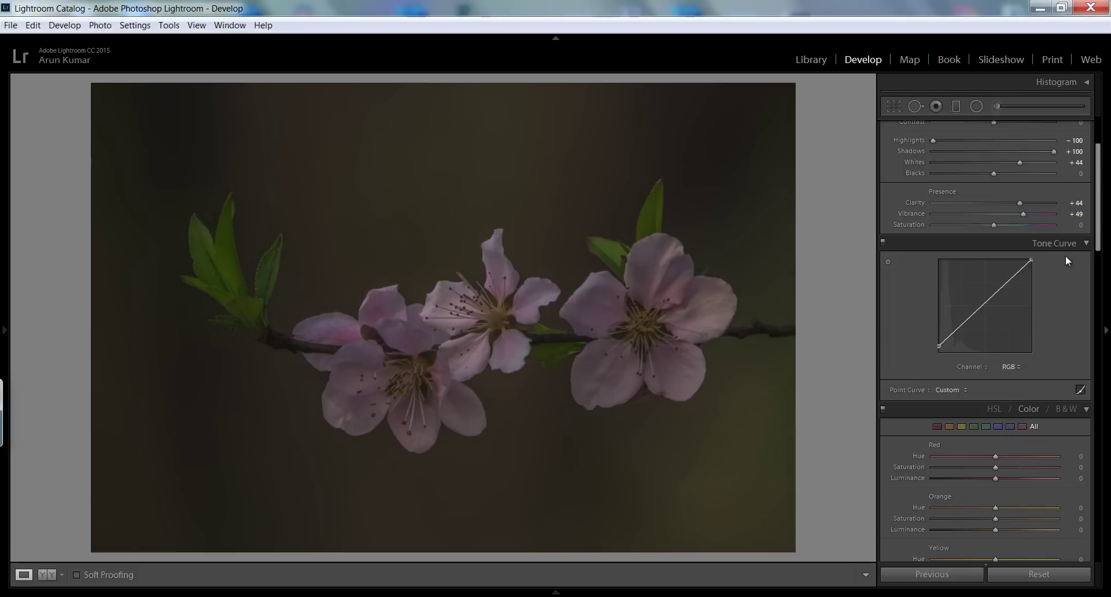
pyautogui.click(1010, 367)
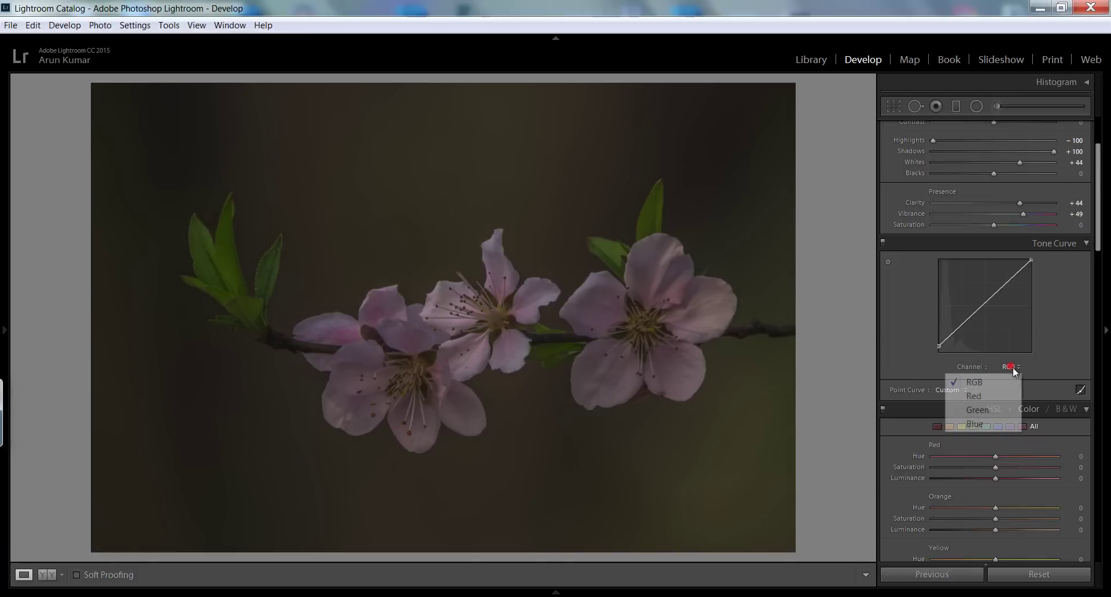
pyautogui.click(977, 426)
pyautogui.moveTo(940, 351); pyautogui.dragTo(937, 347)
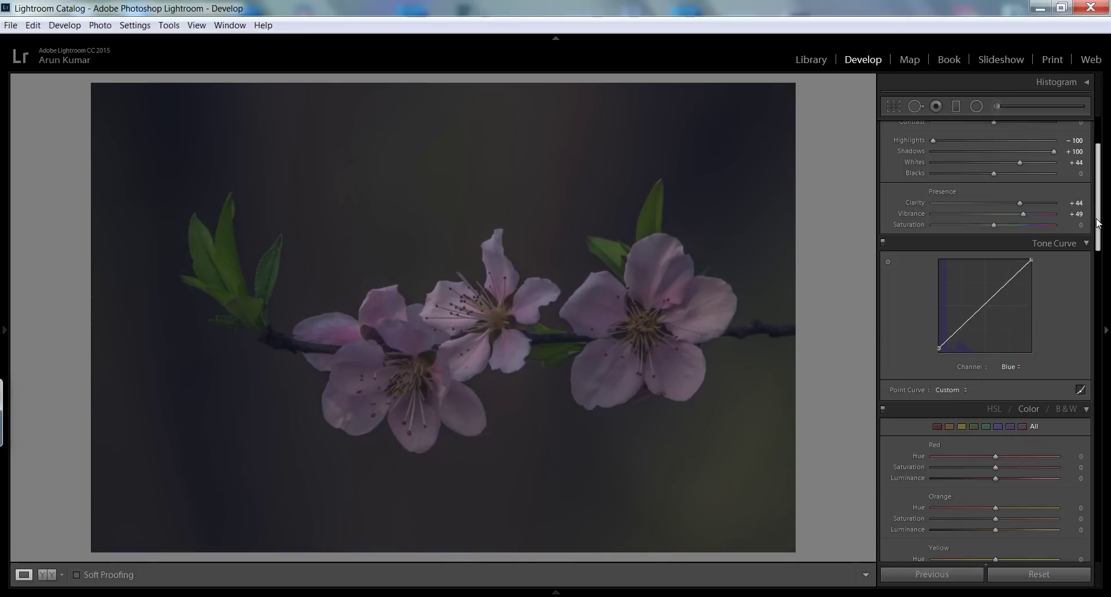
pyautogui.scroll(-10, 1084, 301)
# Split-tone with highlight hue 53, highlight saturation 94, shadow saturation 14 and balance −28
pyautogui.scroll(-3, 1085, 350)
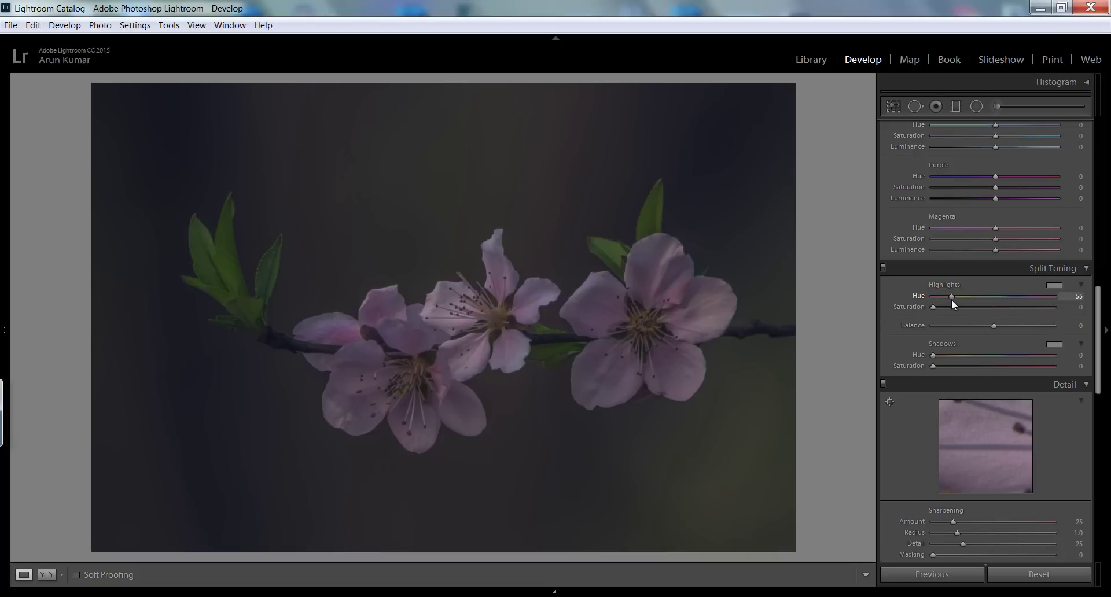
pyautogui.moveTo(952, 300); pyautogui.dragTo(951, 304)
pyautogui.moveTo(934, 307); pyautogui.dragTo(1034, 314)
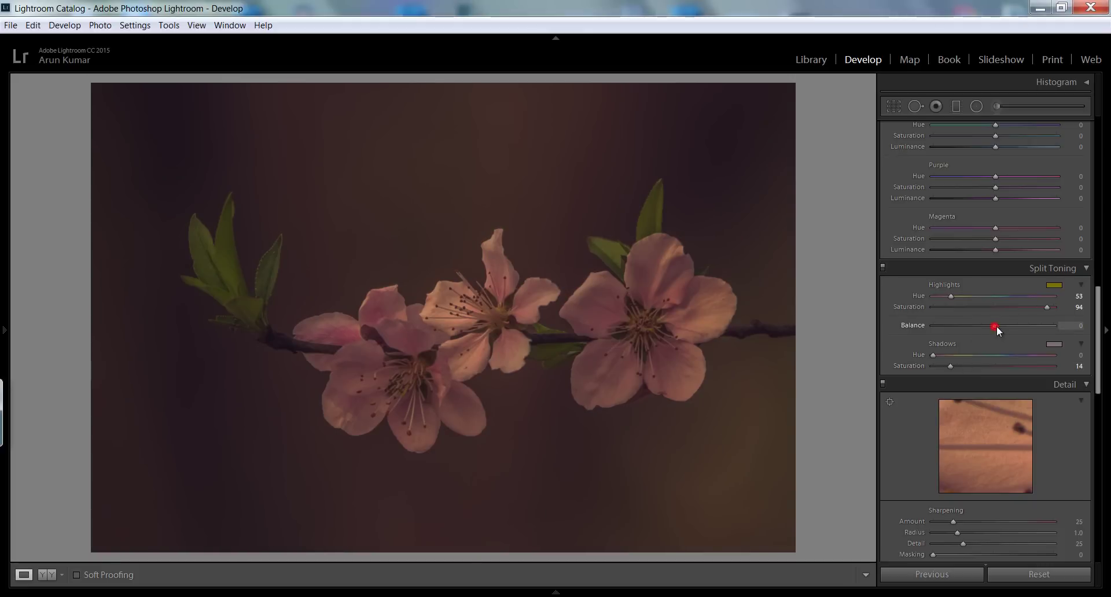
pyautogui.moveTo(997, 325)
pyautogui.mouseDown()
pyautogui.moveTo(1020, 328)
pyautogui.moveTo(970, 325)
pyautogui.moveTo(1028, 329)
pyautogui.moveTo(980, 328)
pyautogui.mouseUp()
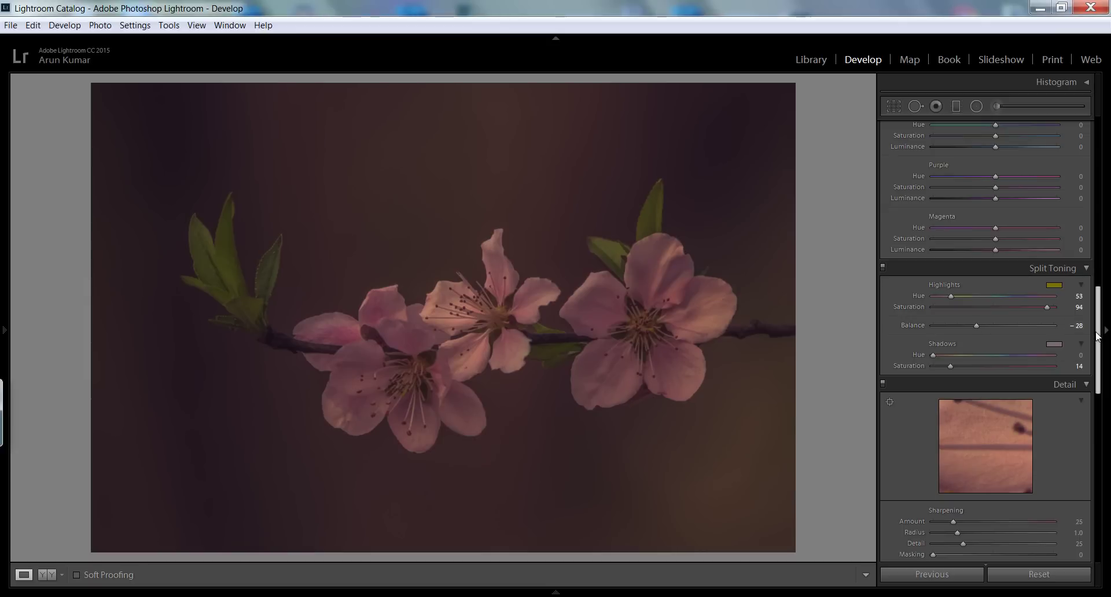
# Set sharpening to Amount 121, Radius 1.1 and Detail 33
pyautogui.moveTo(1097, 332); pyautogui.dragTo(1097, 397)
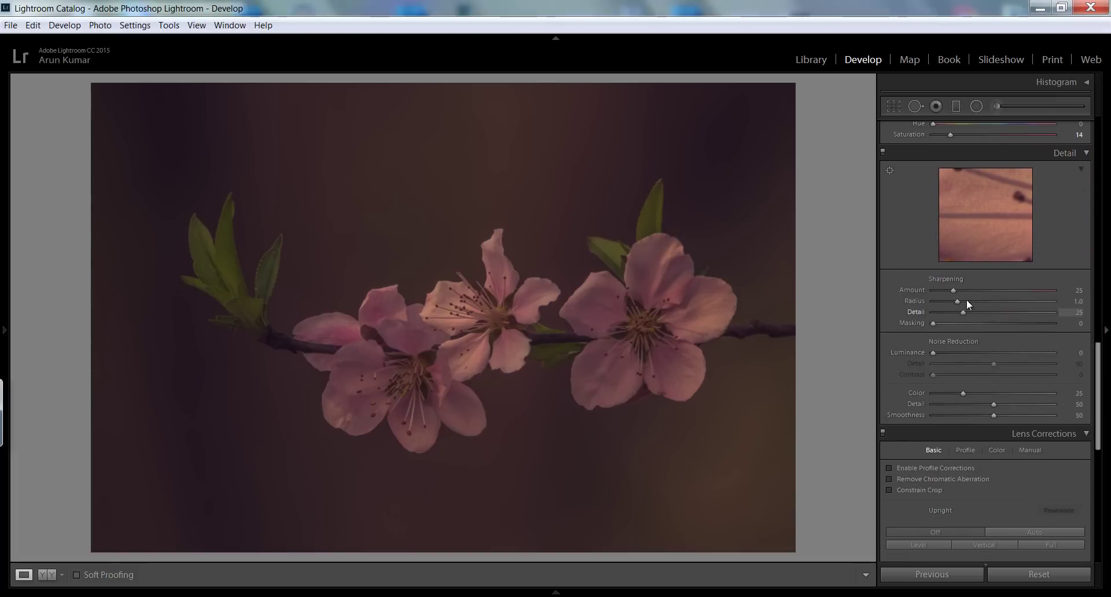
pyautogui.moveTo(956, 294); pyautogui.dragTo(1032, 294)
pyautogui.moveTo(956, 301); pyautogui.dragTo(972, 312)
# Enable Profile Corrections, Remove Chromatic Aberration and Constrain Crop, then compare against the original
pyautogui.click(901, 468)
pyautogui.click(903, 479)
pyautogui.click(905, 492)
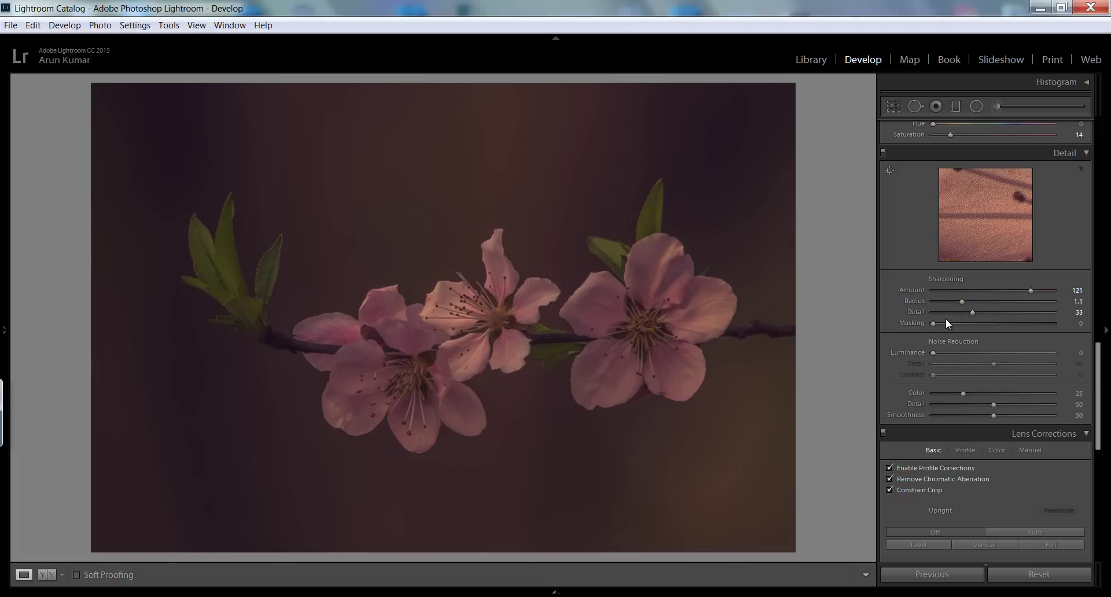
pyautogui.press('\\')
pyautogui.press('\\')
pyautogui.scroll(10, 1021, 144)
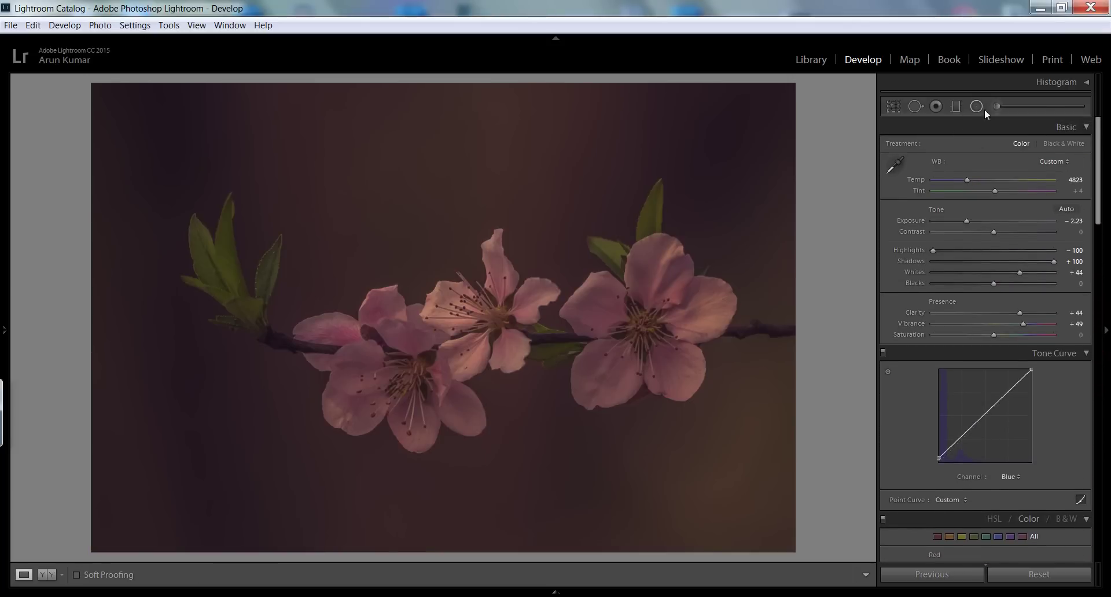
# Add a graduated filter across the blossoms with Whites reset and Exposure +0.94, extended further down
pyautogui.click(957, 107)
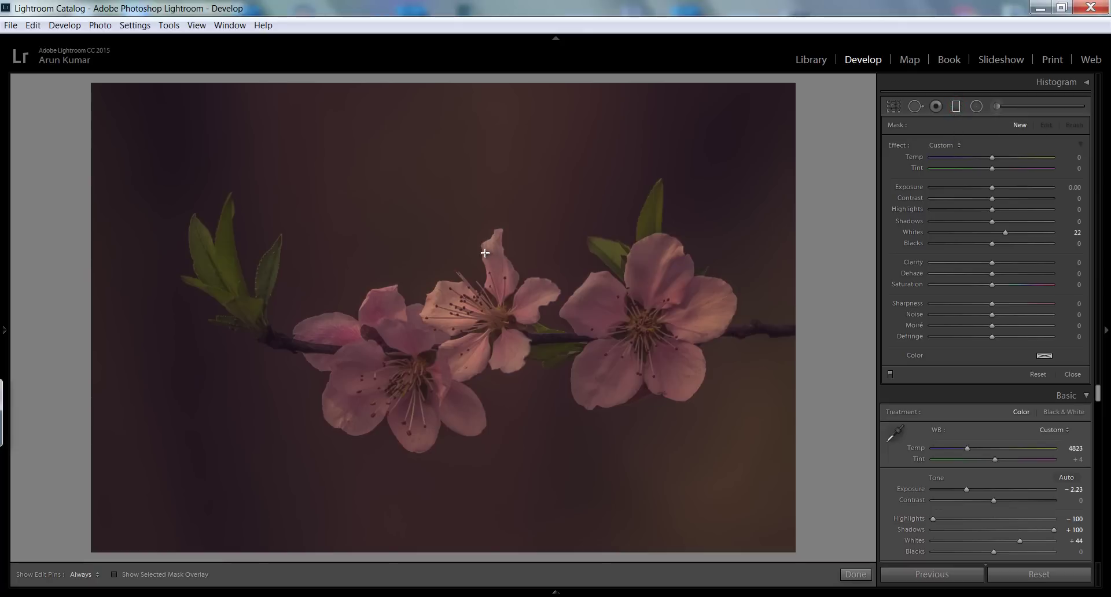
pyautogui.moveTo(483, 237); pyautogui.dragTo(493, 427)
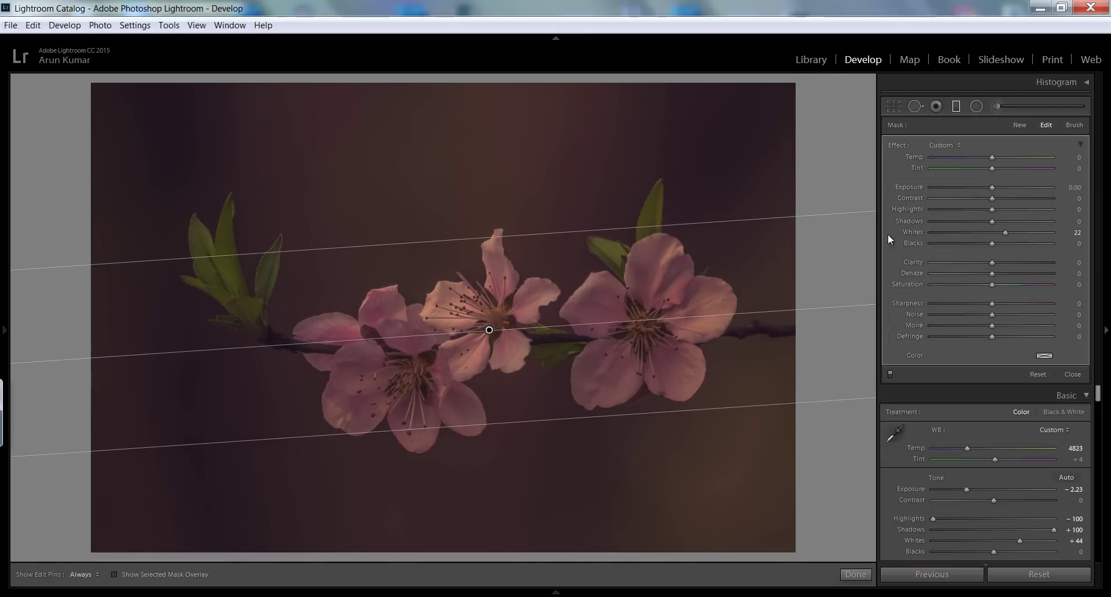
pyautogui.doubleClick(913, 232)
pyautogui.moveTo(999, 192)
pyautogui.mouseDown()
pyautogui.moveTo(1017, 196)
pyautogui.moveTo(1006, 192)
pyautogui.mouseUp()
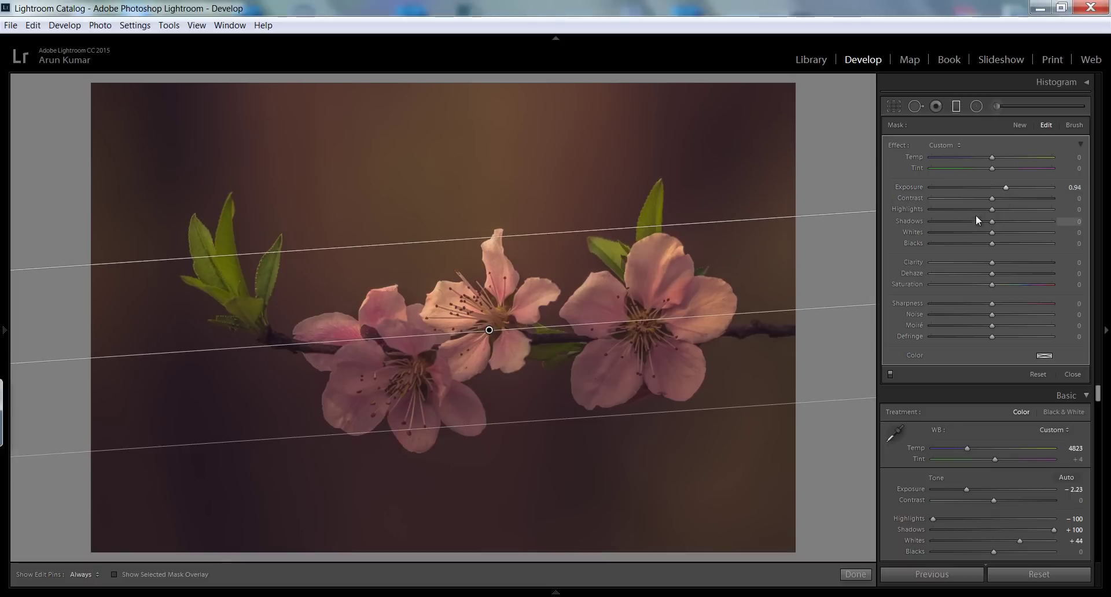
pyautogui.moveTo(490, 424); pyautogui.dragTo(493, 445)
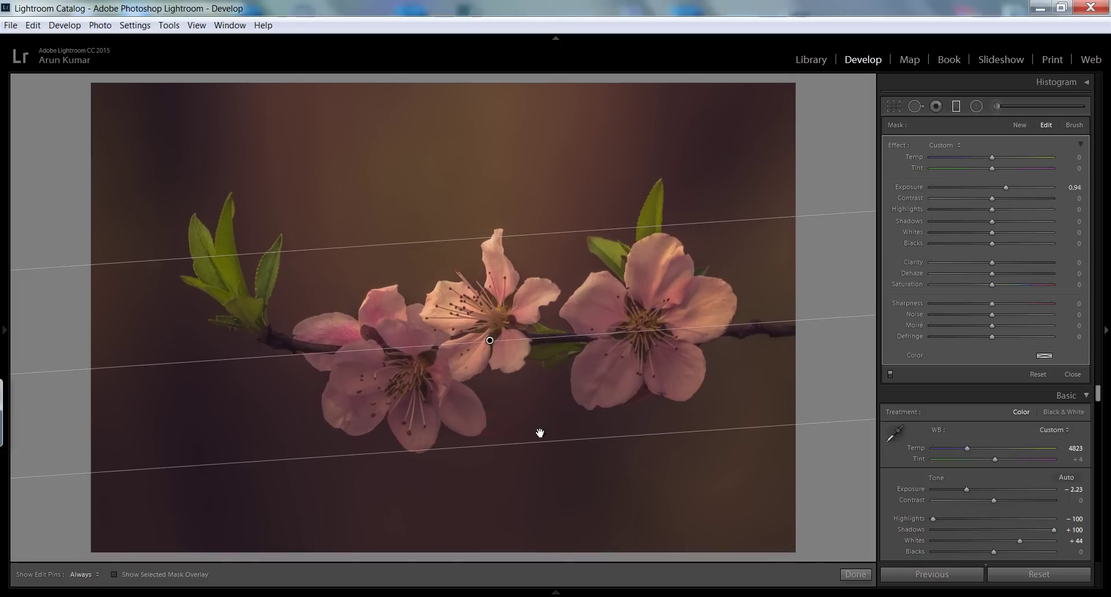
pyautogui.click(852, 573)
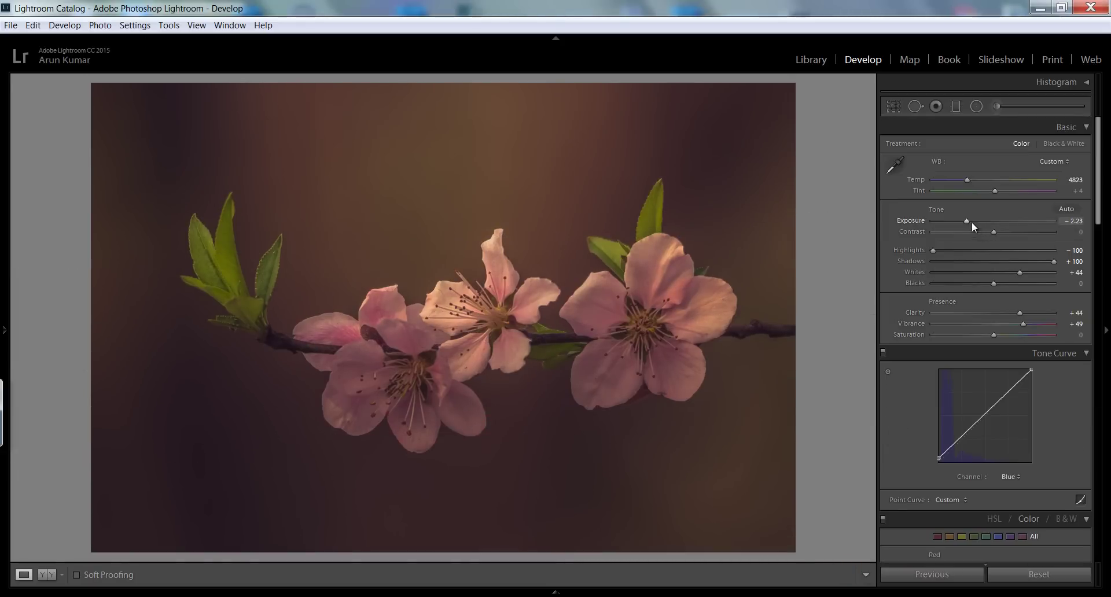
# Readjust overall exposure and lift the RGB tone curve black point slightly more
pyautogui.moveTo(966, 222); pyautogui.dragTo(958, 224)
pyautogui.click(1013, 478)
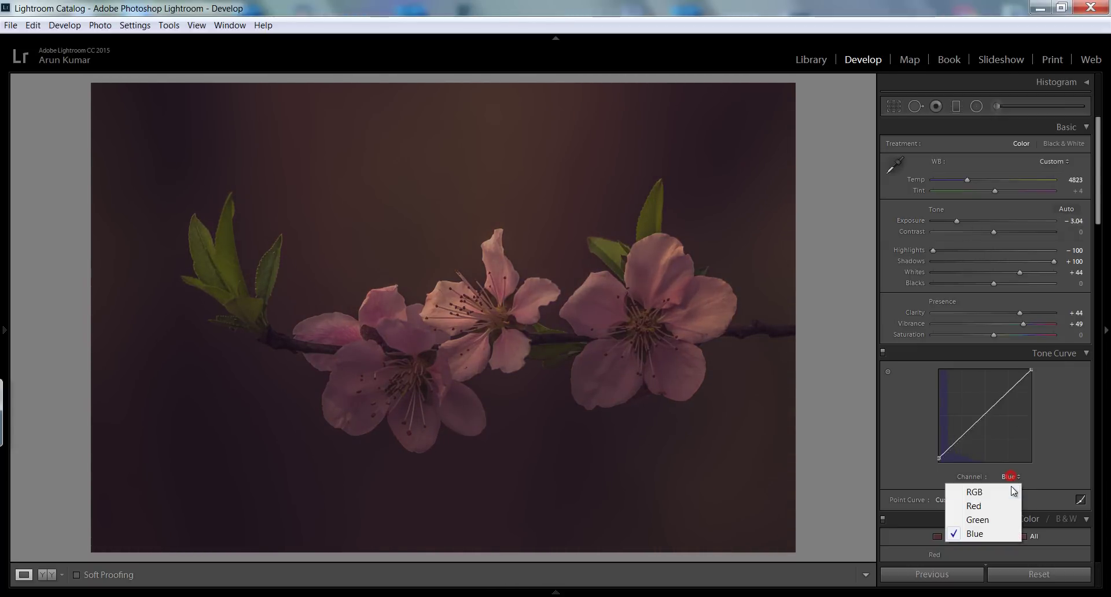
pyautogui.click(1004, 491)
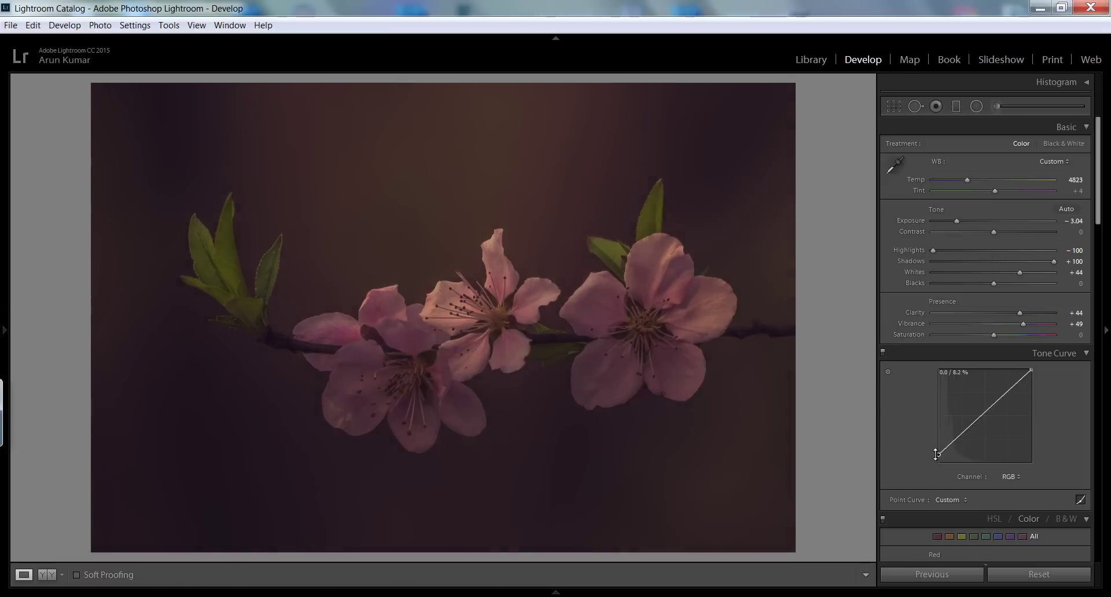
pyautogui.moveTo(936, 454); pyautogui.dragTo(935, 452)
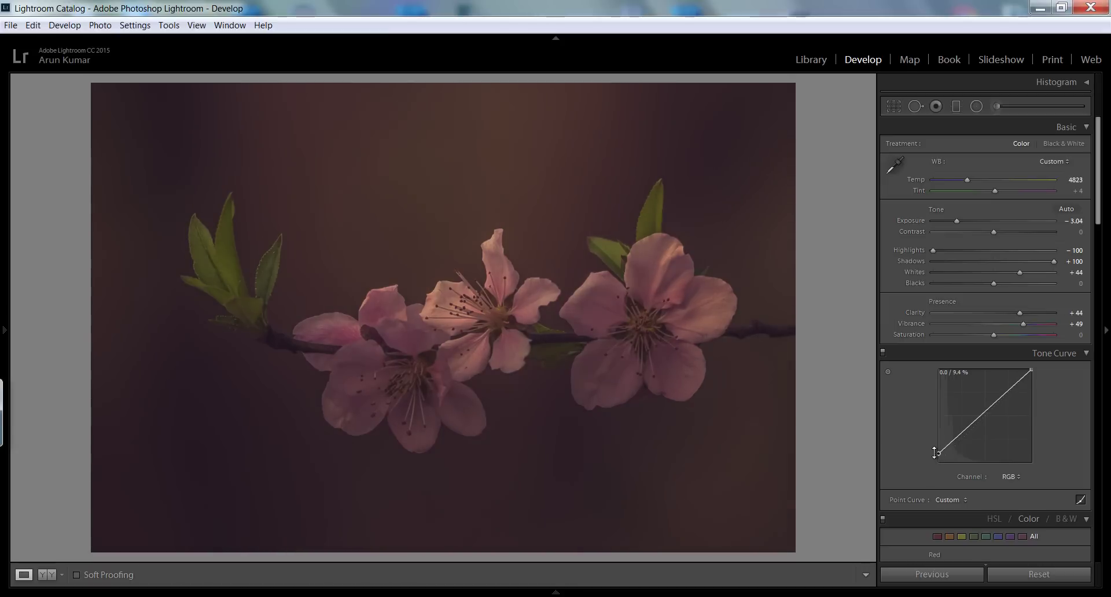
# Paint an adjustment brush at size 10 over the left leaves with exposure 0.67
pyautogui.click(997, 106)
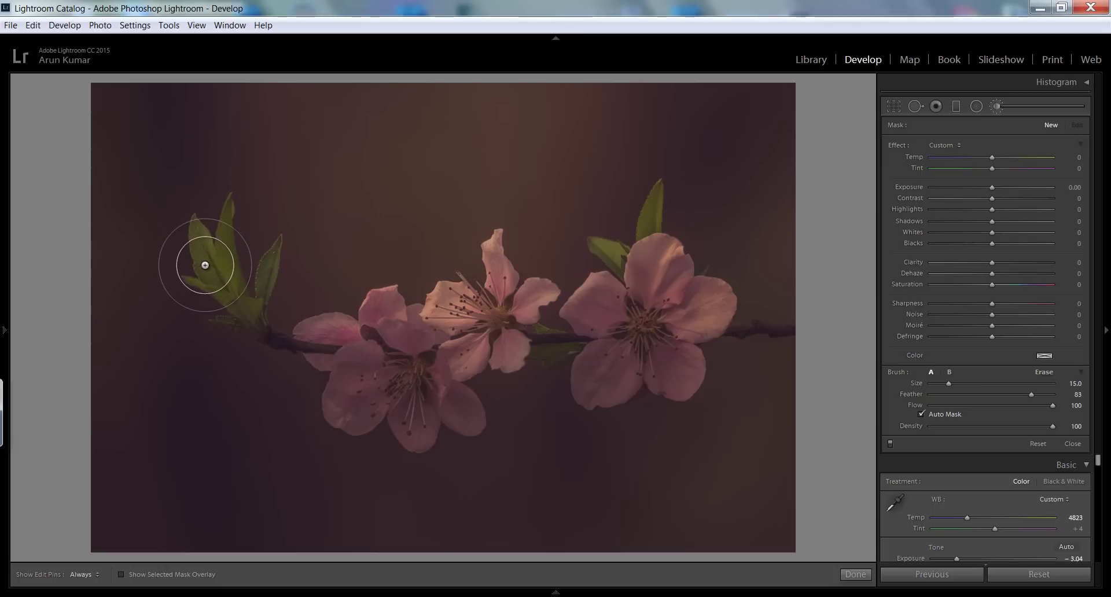
pyautogui.moveTo(948, 384); pyautogui.dragTo(943, 384)
pyautogui.moveTo(205, 258)
pyautogui.mouseDown()
pyautogui.moveTo(198, 248)
pyautogui.moveTo(237, 254)
pyautogui.mouseUp()
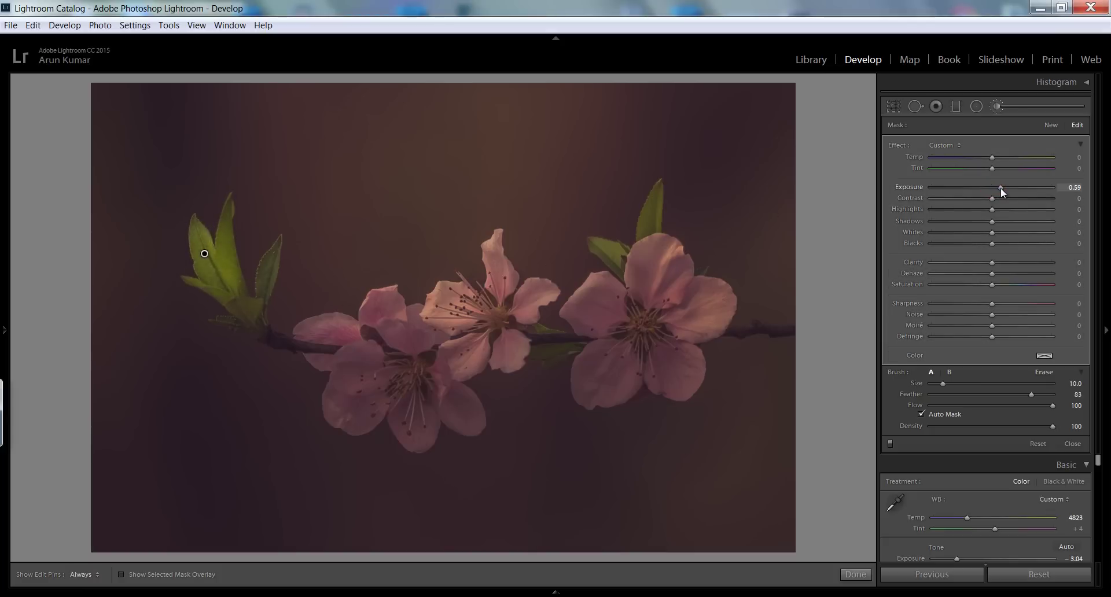
pyautogui.moveTo(1001, 188); pyautogui.dragTo(1002, 187)
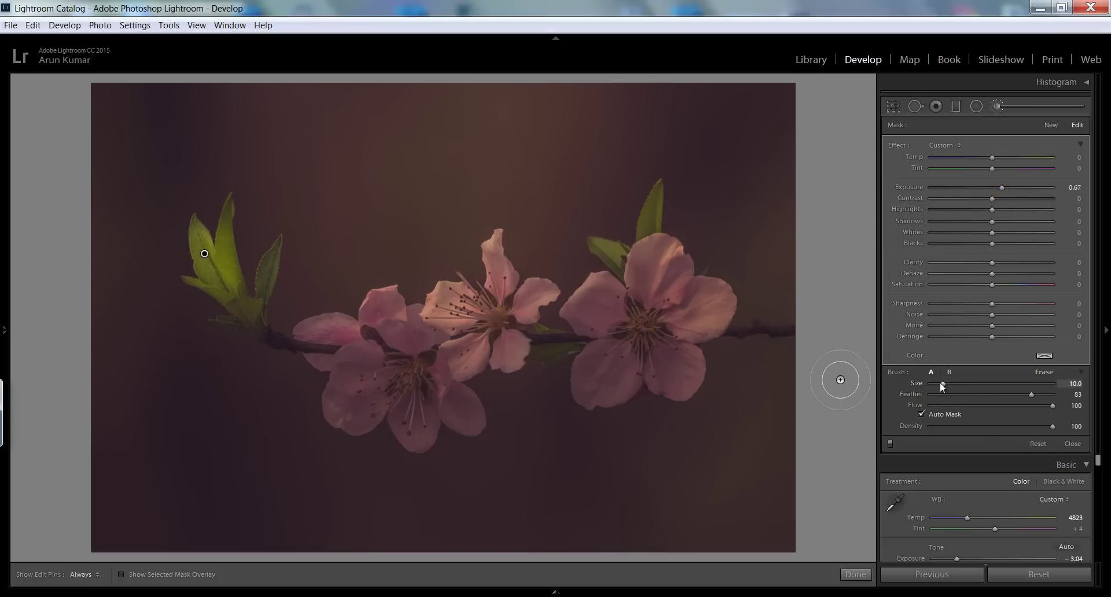
pyautogui.moveTo(939, 385); pyautogui.dragTo(939, 384)
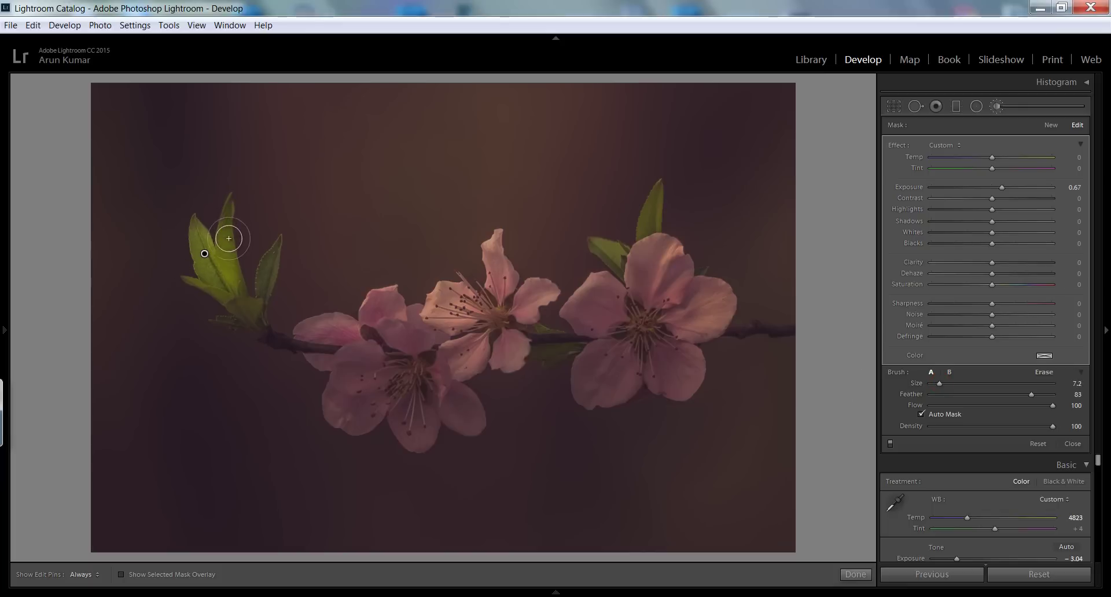
pyautogui.press('h')
pyautogui.moveTo(239, 298)
pyautogui.mouseDown()
pyautogui.moveTo(243, 313)
pyautogui.moveTo(268, 283)
pyautogui.moveTo(270, 250)
pyautogui.moveTo(245, 312)
pyautogui.mouseUp()
pyautogui.press('h')
# Brush the right, upper-right and small leaves, raising the leaf mask exposure to 0.94
pyautogui.moveTo(616, 258)
pyautogui.mouseDown()
pyautogui.moveTo(602, 249)
pyautogui.moveTo(630, 241)
pyautogui.moveTo(652, 198)
pyautogui.moveTo(651, 215)
pyautogui.mouseUp()
pyautogui.press('h')
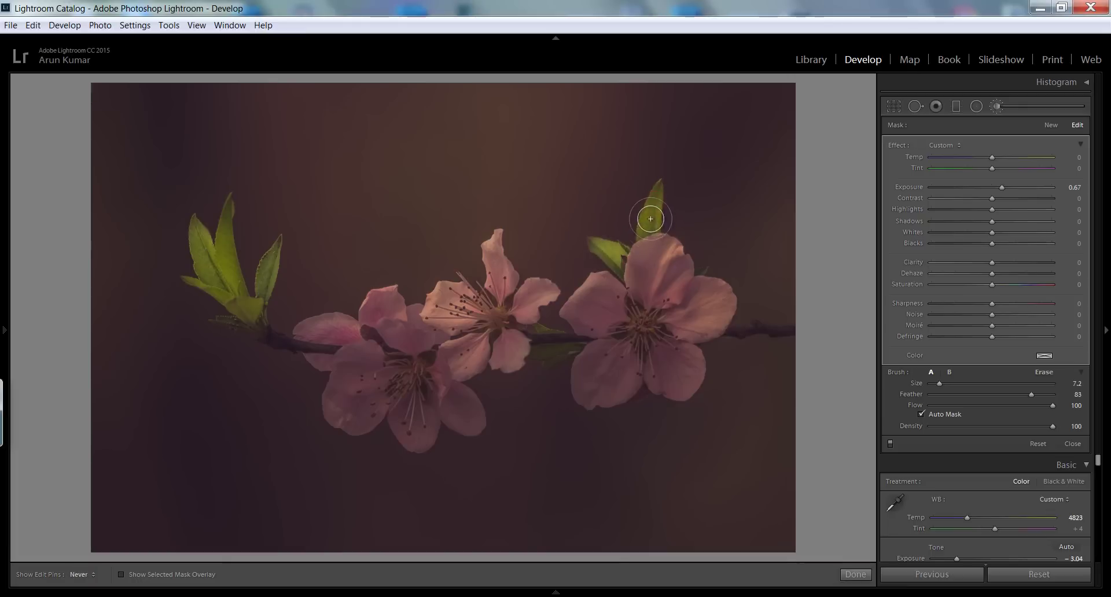
pyautogui.moveTo(573, 344)
pyautogui.mouseDown()
pyautogui.moveTo(543, 359)
pyautogui.moveTo(557, 348)
pyautogui.mouseUp()
pyautogui.press('h')
pyautogui.press('h')
pyautogui.press('h')
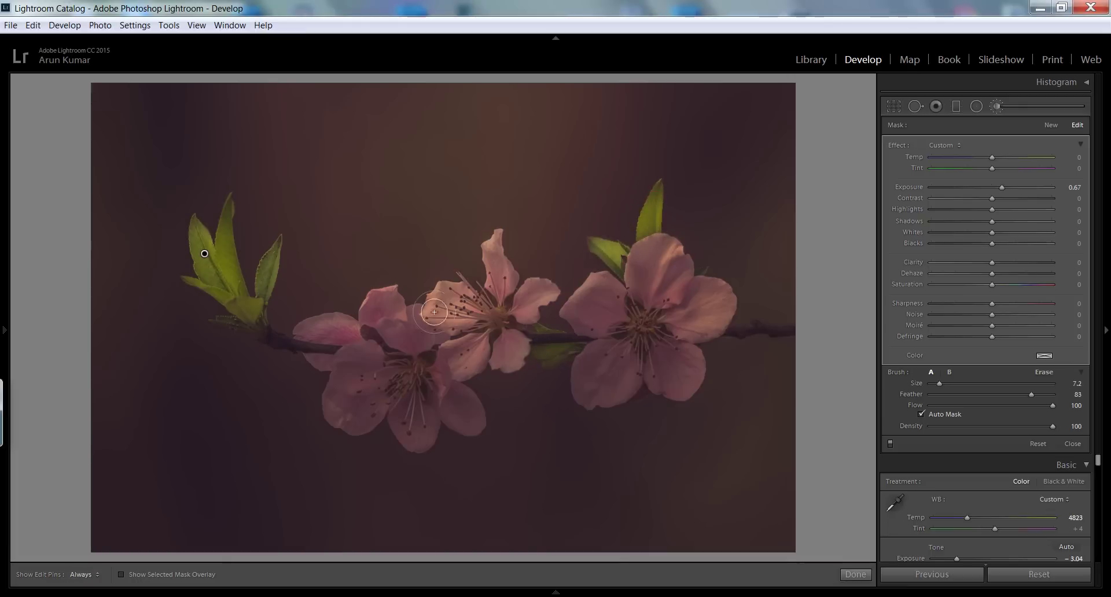
pyautogui.moveTo(265, 278)
pyautogui.mouseDown()
pyautogui.moveTo(268, 251)
pyautogui.moveTo(268, 280)
pyautogui.moveTo(245, 307)
pyautogui.mouseUp()
pyautogui.press('h')
pyautogui.press('h')
pyautogui.moveTo(1002, 188); pyautogui.dragTo(1006, 188)
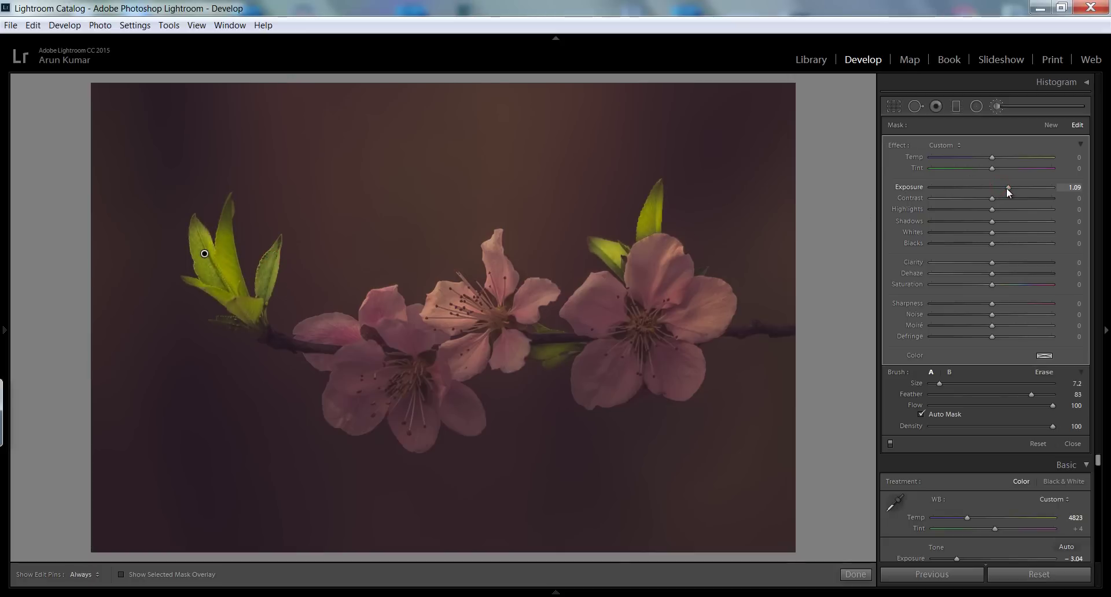
pyautogui.press('h')
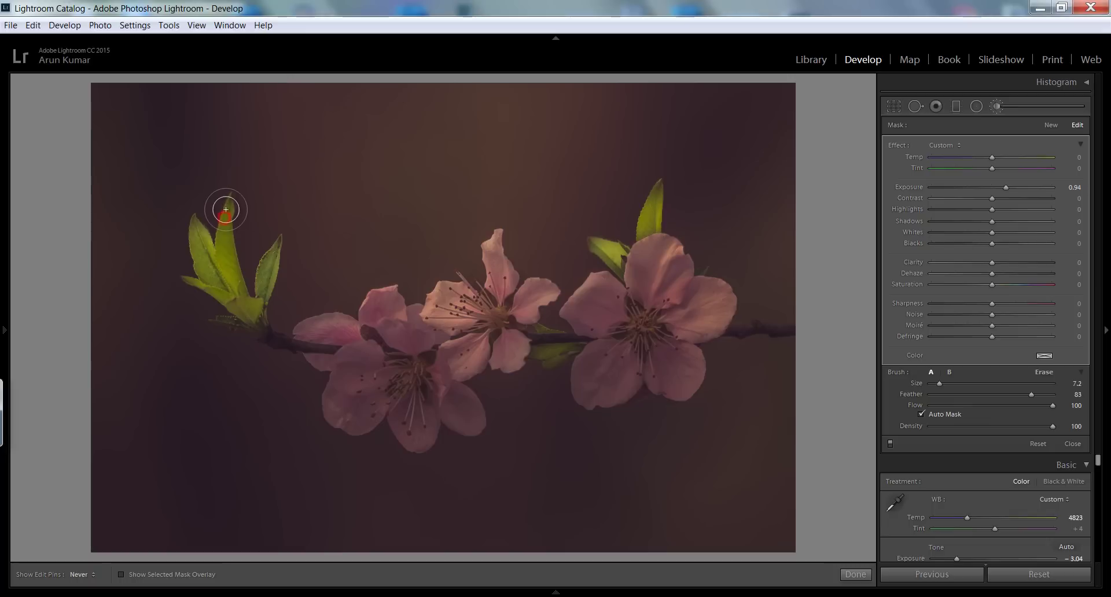
pyautogui.click(660, 186)
pyautogui.press('h')
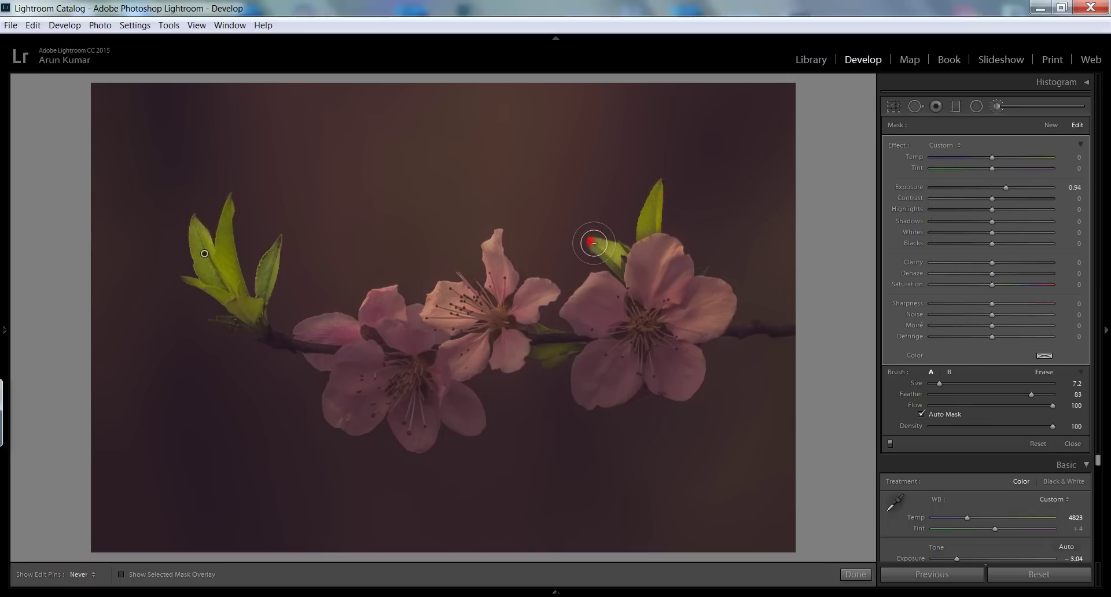
pyautogui.click(547, 352)
pyautogui.press('h')
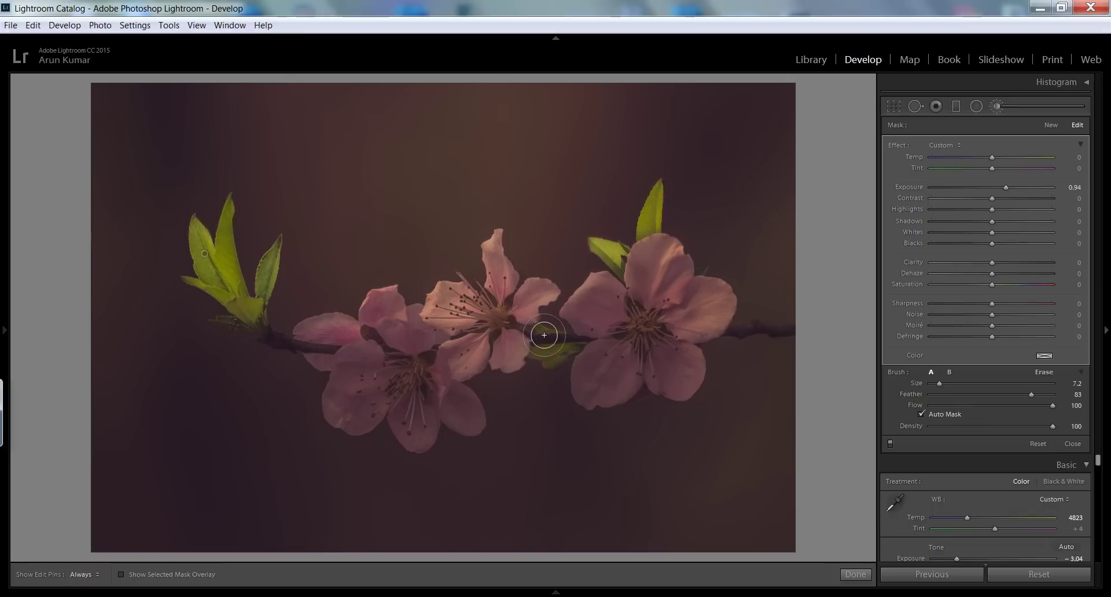
pyautogui.click(855, 575)
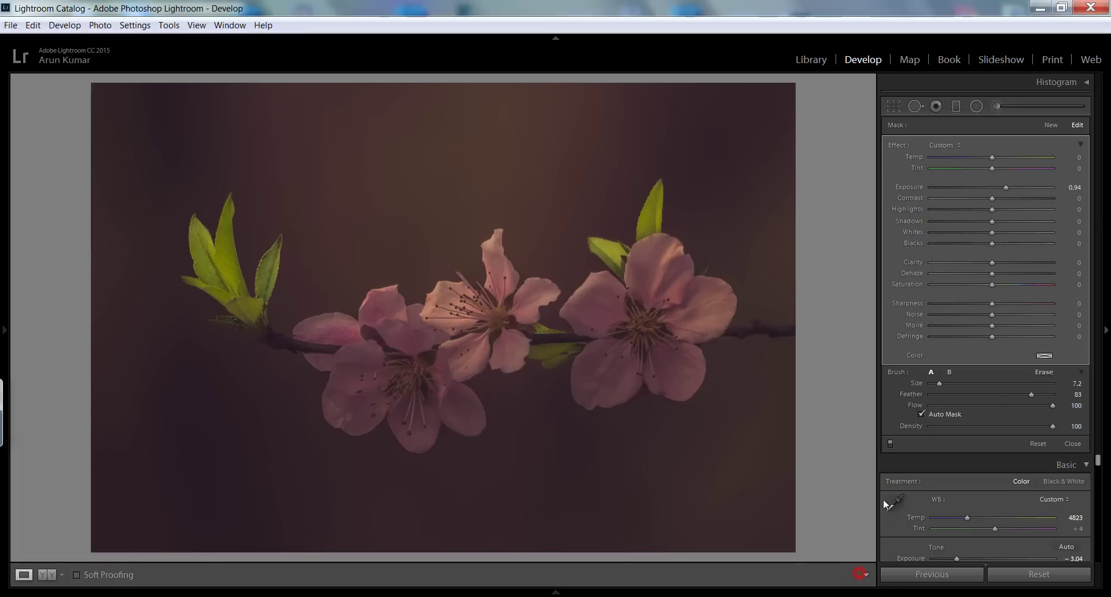
# Paint a new brush at exposure 0.82 over the right and left flowers' petals
pyautogui.click(995, 106)
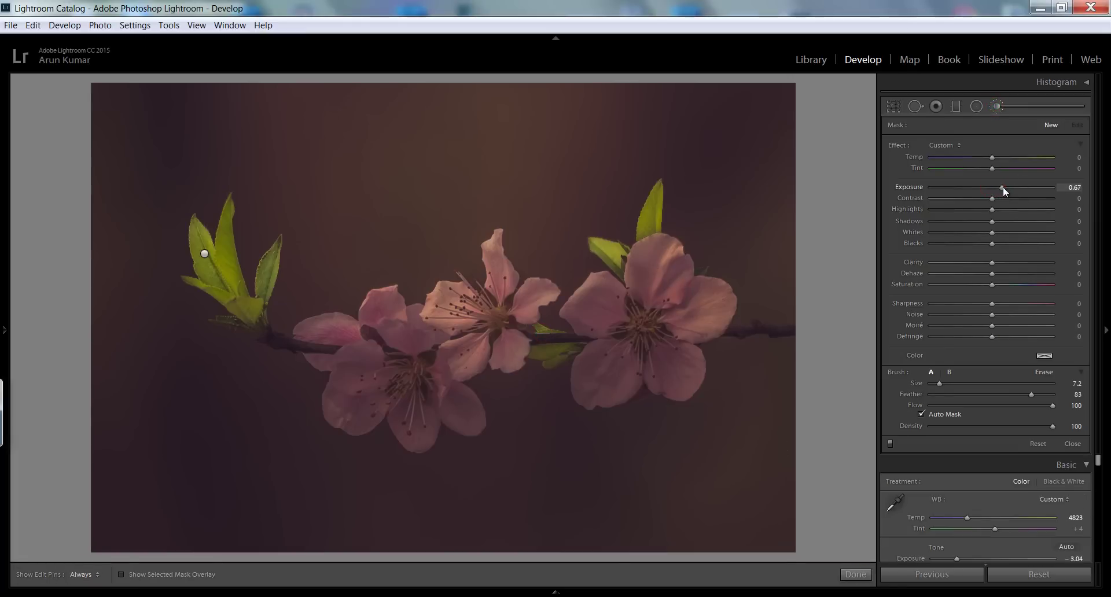
pyautogui.moveTo(1003, 186); pyautogui.dragTo(1005, 187)
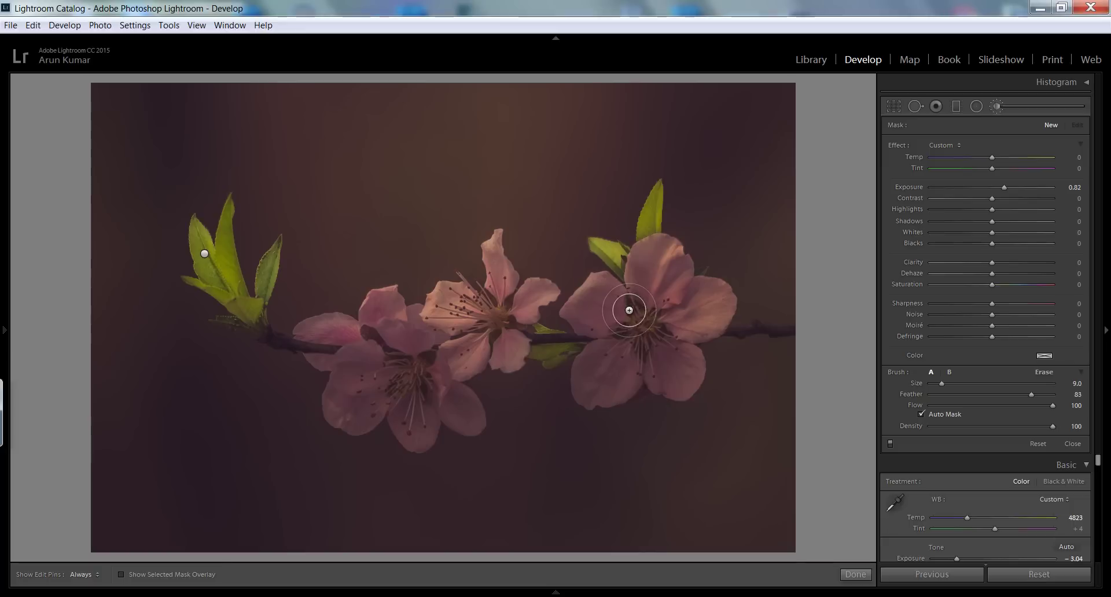
pyautogui.scroll(5, 639, 294)
pyautogui.moveTo(658, 270)
pyautogui.mouseDown()
pyautogui.moveTo(692, 323)
pyautogui.moveTo(654, 284)
pyautogui.moveTo(610, 314)
pyautogui.moveTo(603, 302)
pyautogui.moveTo(605, 329)
pyautogui.moveTo(588, 302)
pyautogui.moveTo(598, 365)
pyautogui.mouseUp()
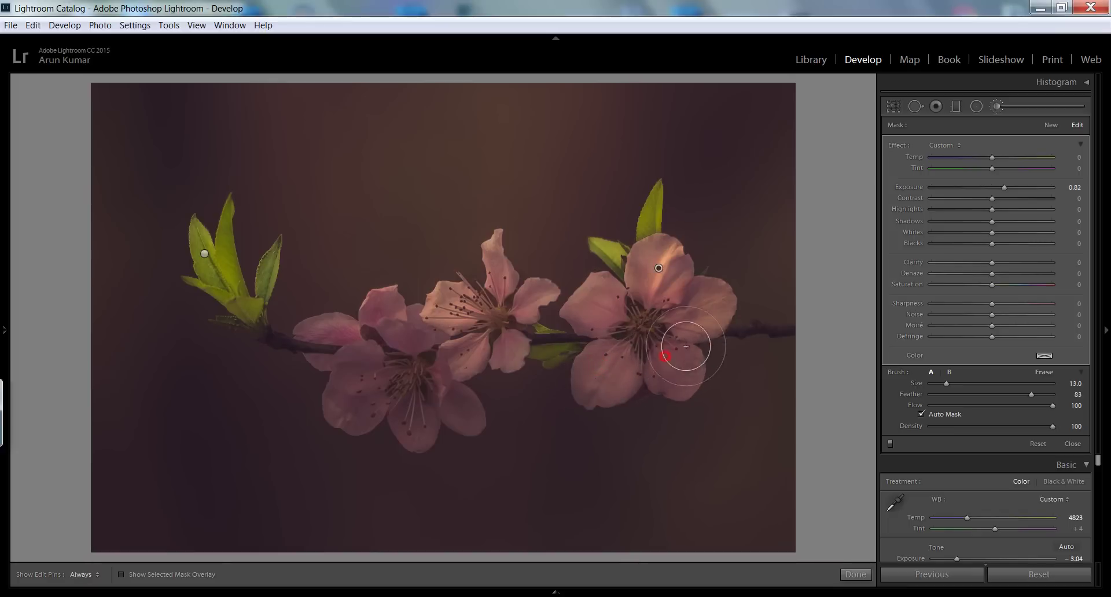
pyautogui.moveTo(644, 325)
pyautogui.mouseDown()
pyautogui.moveTo(591, 342)
pyautogui.moveTo(454, 332)
pyautogui.moveTo(454, 299)
pyautogui.moveTo(457, 356)
pyautogui.moveTo(508, 352)
pyautogui.moveTo(523, 318)
pyautogui.moveTo(509, 279)
pyautogui.moveTo(496, 283)
pyautogui.mouseUp()
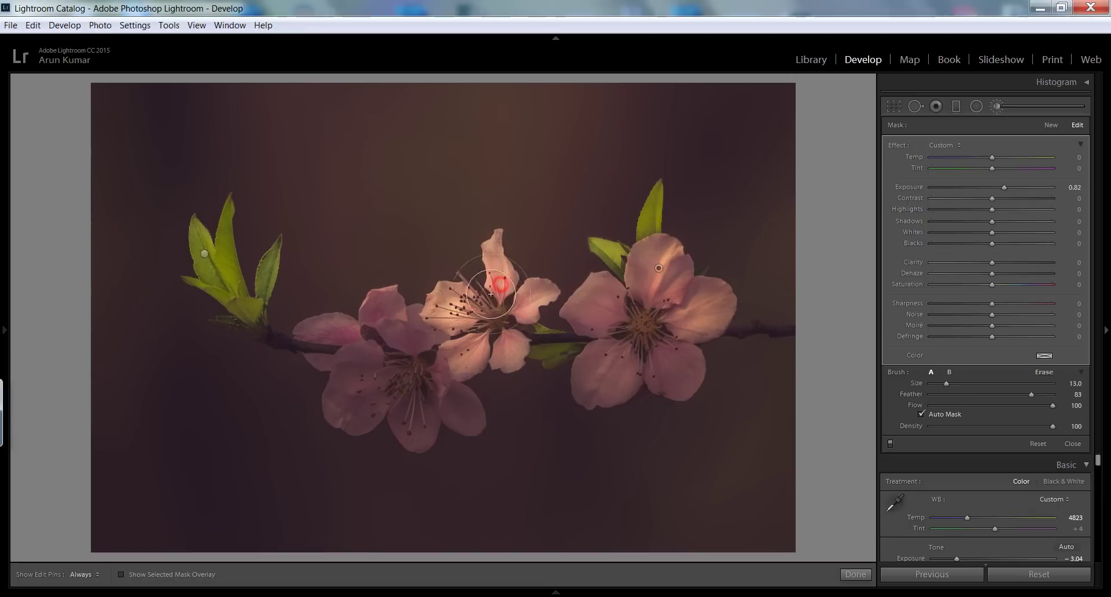
pyautogui.moveTo(329, 339)
pyautogui.mouseDown()
pyautogui.moveTo(352, 349)
pyautogui.moveTo(379, 316)
pyautogui.moveTo(418, 336)
pyautogui.moveTo(381, 375)
pyautogui.moveTo(359, 374)
pyautogui.moveTo(354, 358)
pyautogui.moveTo(365, 398)
pyautogui.moveTo(416, 418)
pyautogui.moveTo(460, 401)
pyautogui.moveTo(414, 353)
pyautogui.moveTo(392, 370)
pyautogui.moveTo(409, 337)
pyautogui.moveTo(399, 333)
pyautogui.moveTo(397, 373)
pyautogui.moveTo(370, 368)
pyautogui.moveTo(355, 397)
pyautogui.mouseUp()
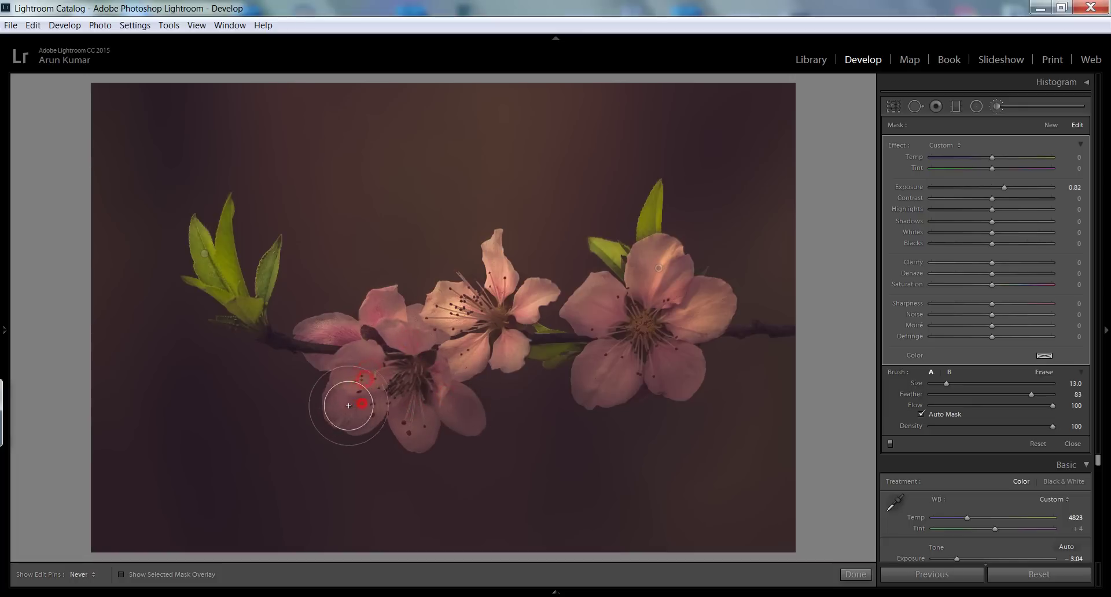
pyautogui.moveTo(609, 307)
pyautogui.mouseDown()
pyautogui.moveTo(613, 347)
pyautogui.moveTo(599, 364)
pyautogui.mouseUp()
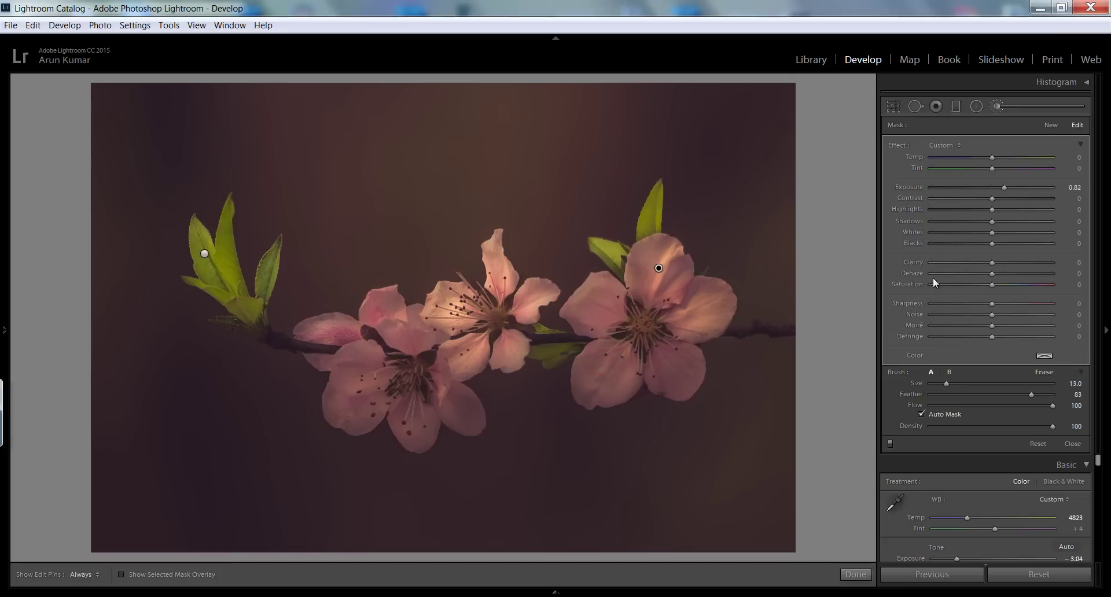
# Give the flower brush Clarity 57 and Sharpness 67, and paint the middle flower
pyautogui.moveTo(992, 263); pyautogui.dragTo(1013, 263)
pyautogui.moveTo(1026, 263); pyautogui.dragTo(1029, 263)
pyautogui.moveTo(1019, 303); pyautogui.dragTo(1032, 301)
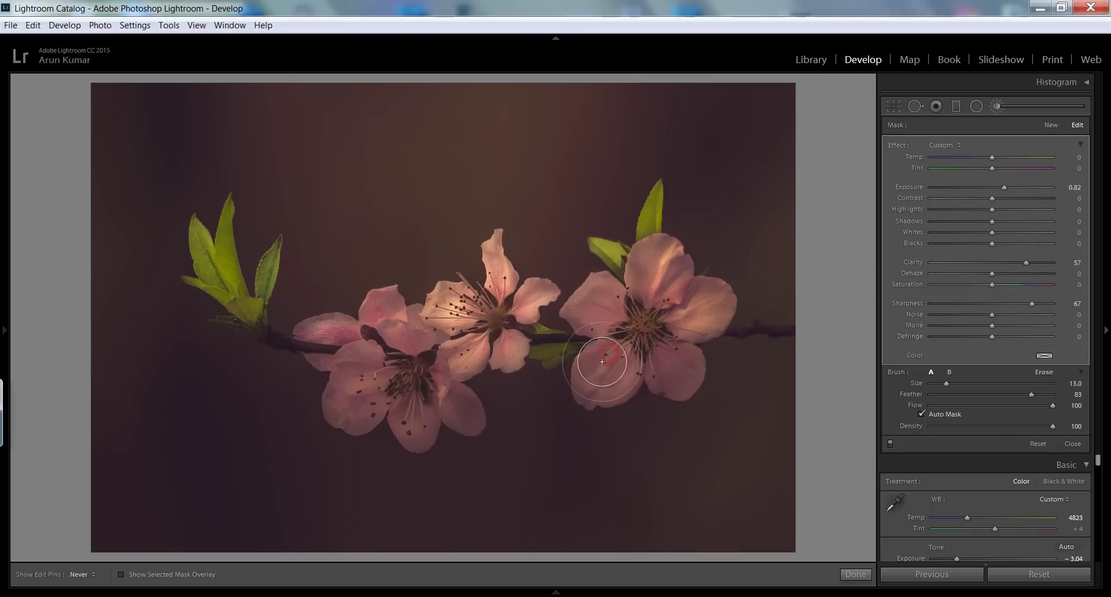
pyautogui.moveTo(600, 310); pyautogui.dragTo(376, 274)
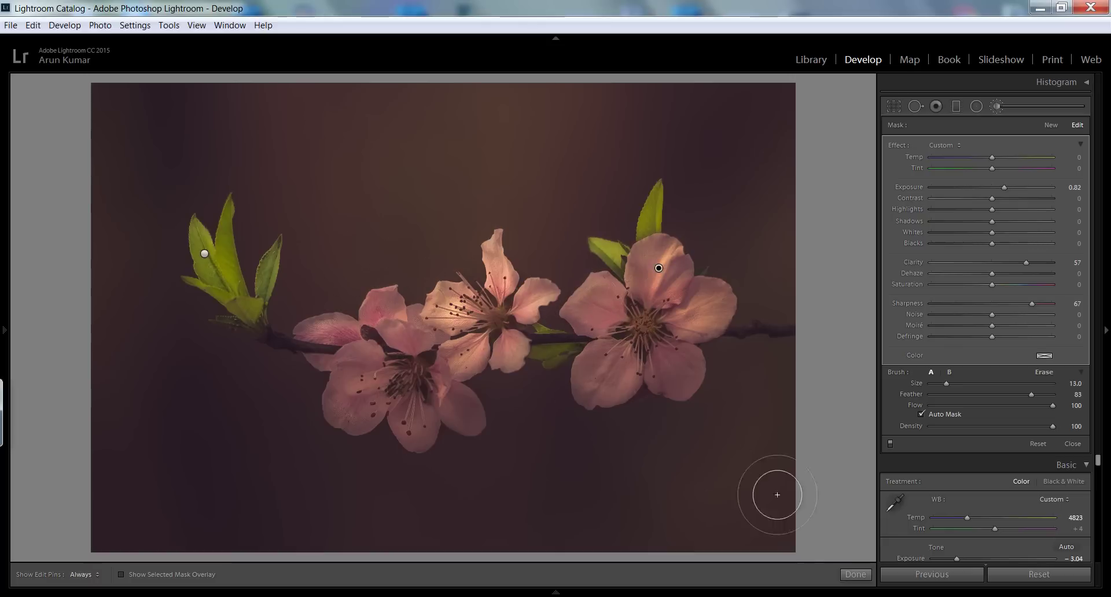
# Paint a third brush over the right and lower-left flowers' petals at exposure 0.44
pyautogui.click(864, 580)
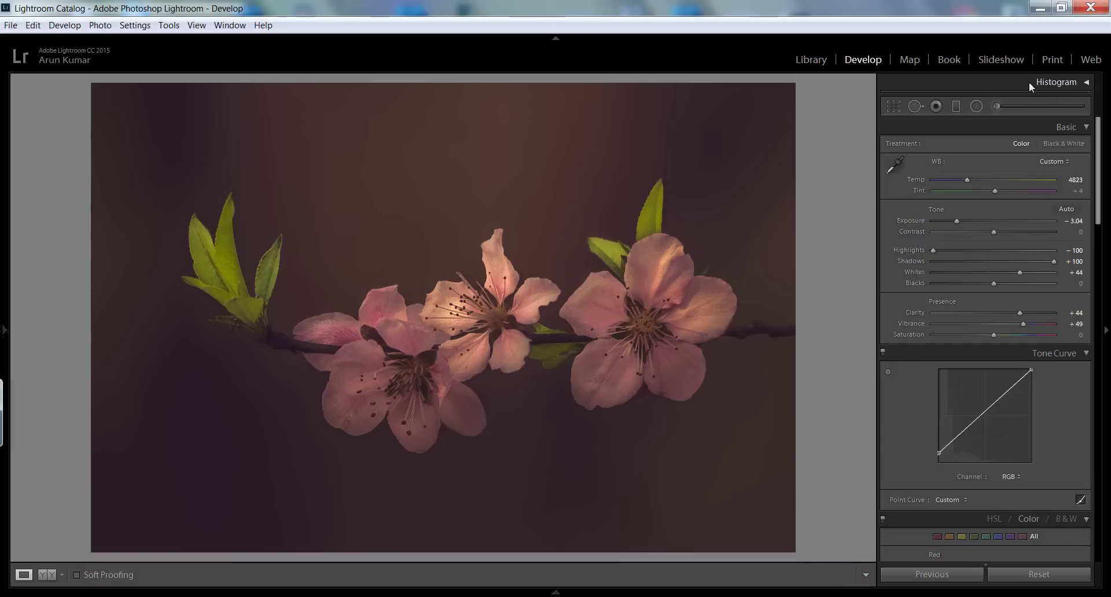
pyautogui.click(998, 107)
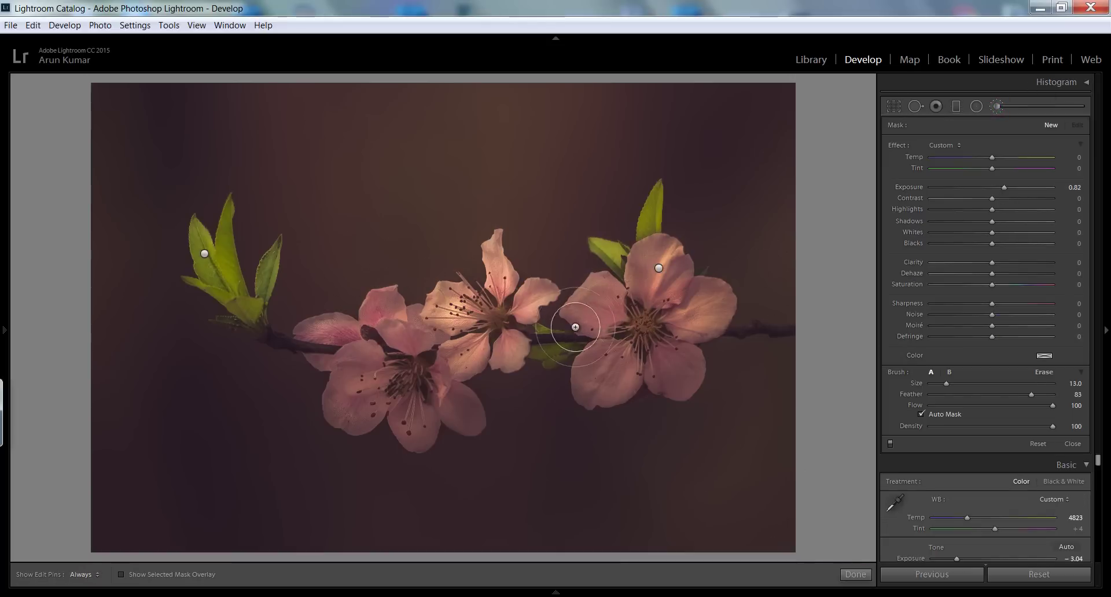
pyautogui.moveTo(599, 311); pyautogui.dragTo(599, 310)
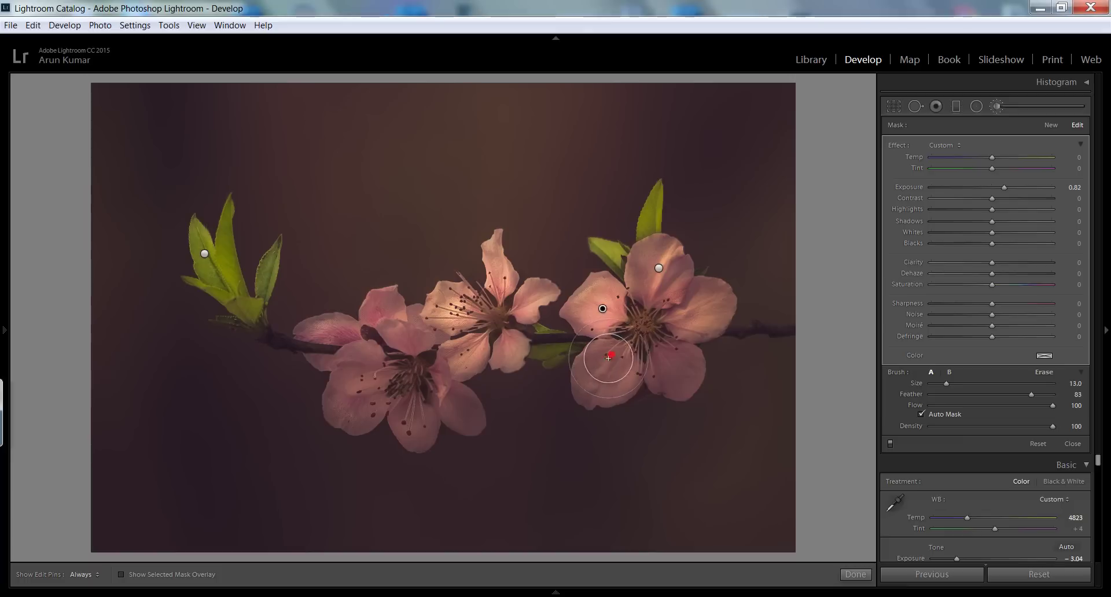
pyautogui.press('h')
pyautogui.press('h')
pyautogui.moveTo(665, 347)
pyautogui.mouseDown()
pyautogui.moveTo(670, 367)
pyautogui.moveTo(666, 336)
pyautogui.mouseUp()
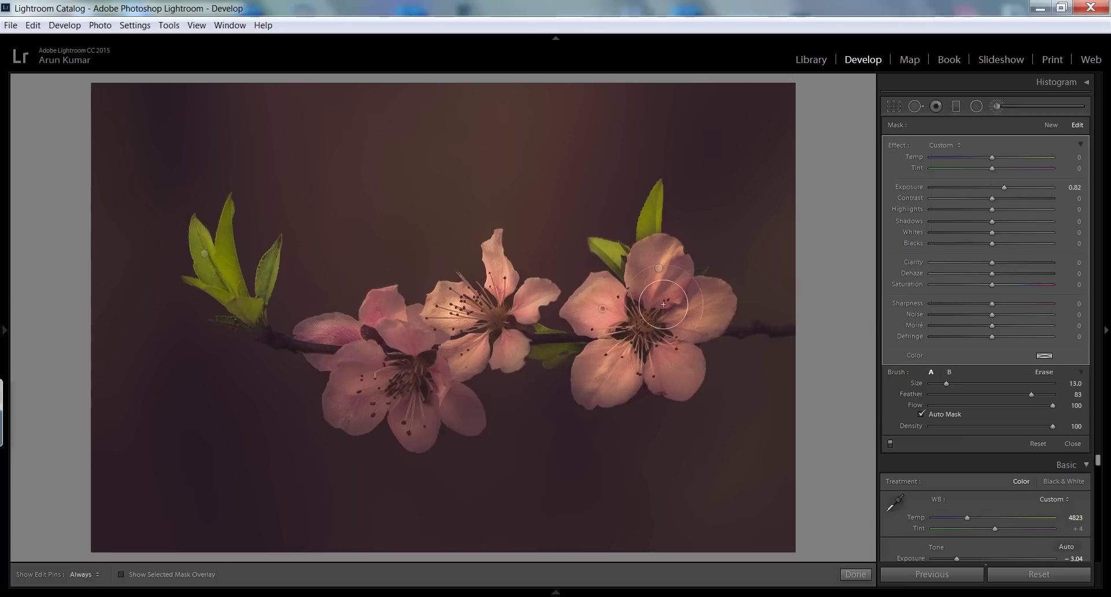
pyautogui.moveTo(642, 284); pyautogui.dragTo(648, 272)
pyautogui.moveTo(376, 376)
pyautogui.mouseDown()
pyautogui.moveTo(353, 386)
pyautogui.moveTo(361, 363)
pyautogui.moveTo(386, 401)
pyautogui.moveTo(349, 402)
pyautogui.moveTo(417, 357)
pyautogui.moveTo(411, 335)
pyautogui.moveTo(382, 312)
pyautogui.moveTo(322, 328)
pyautogui.mouseUp()
pyautogui.moveTo(418, 420)
pyautogui.mouseDown()
pyautogui.moveTo(404, 427)
pyautogui.moveTo(445, 411)
pyautogui.moveTo(438, 372)
pyautogui.mouseUp()
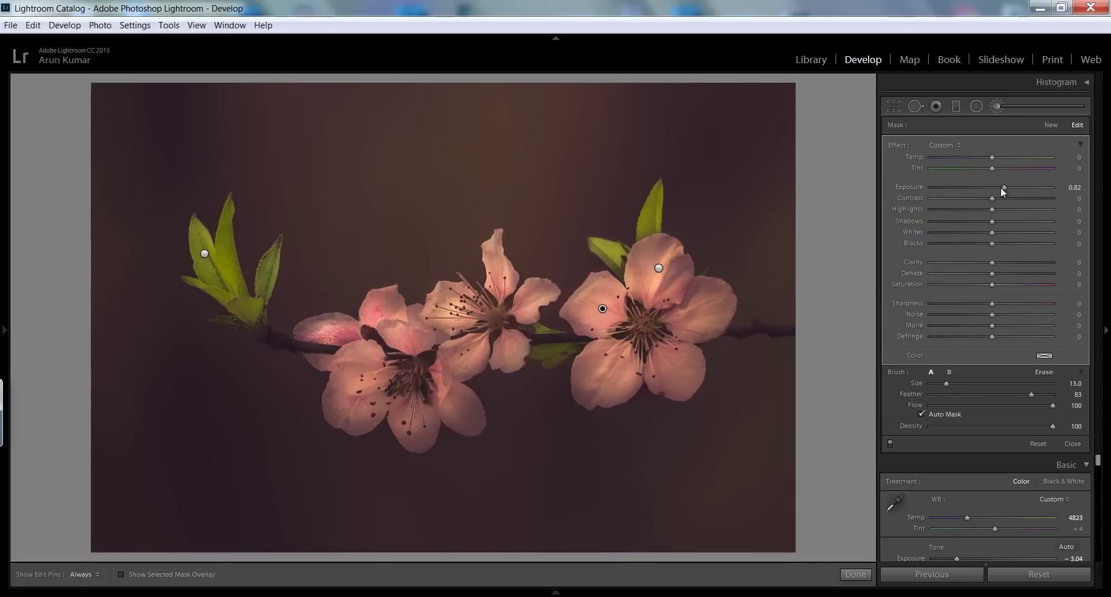
pyautogui.moveTo(1003, 185); pyautogui.dragTo(998, 189)
pyautogui.click(856, 575)
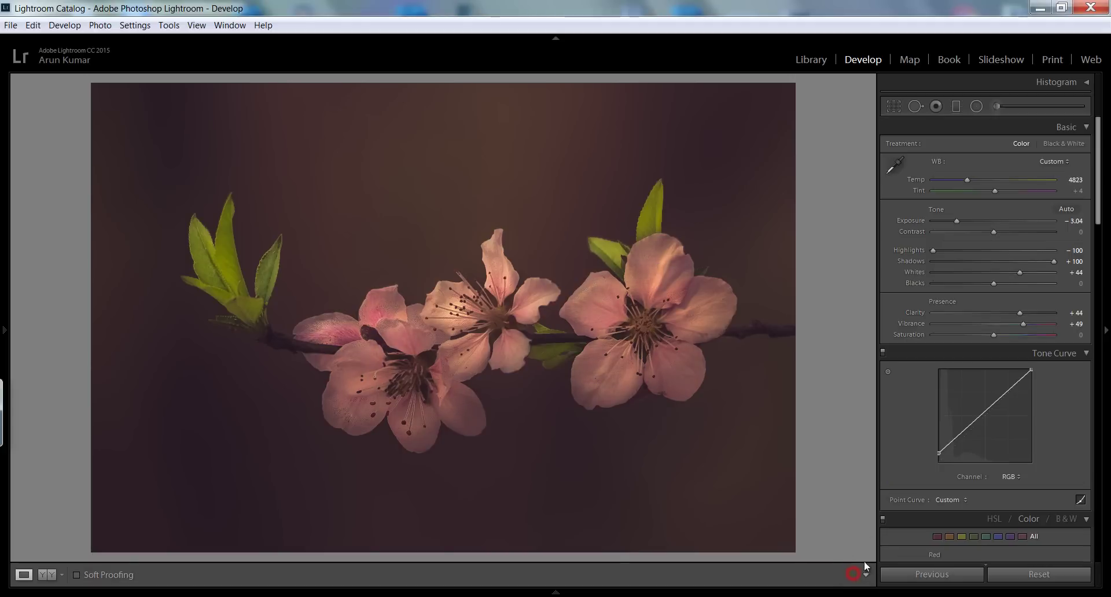
pyautogui.press('\\')
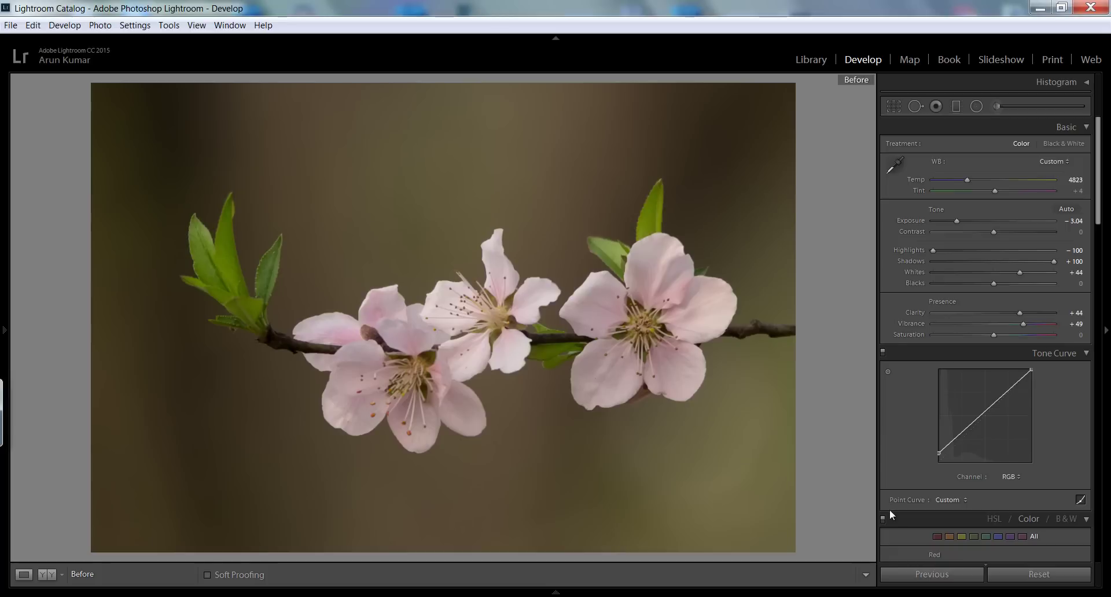
pyautogui.press('\\')
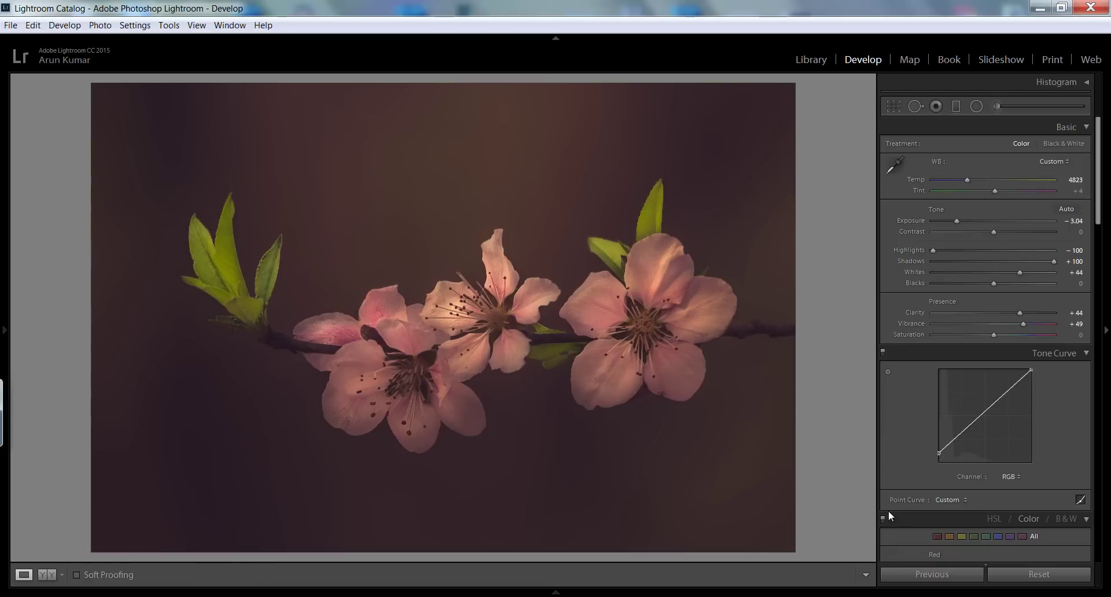